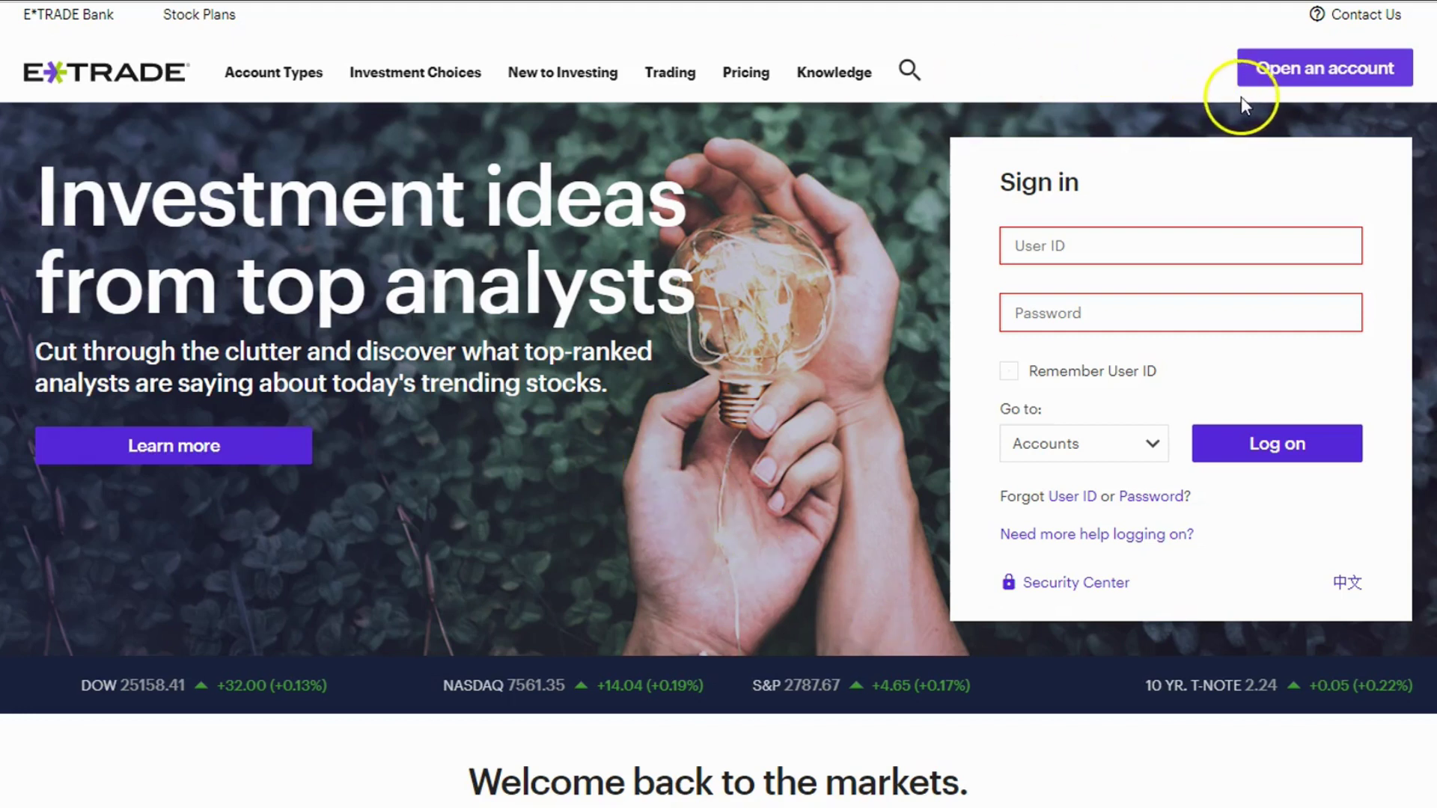
Step: Start a new account application and continue with the Individual brokerage account type
{"action": "left_click", "coordinate": [1295, 64]}
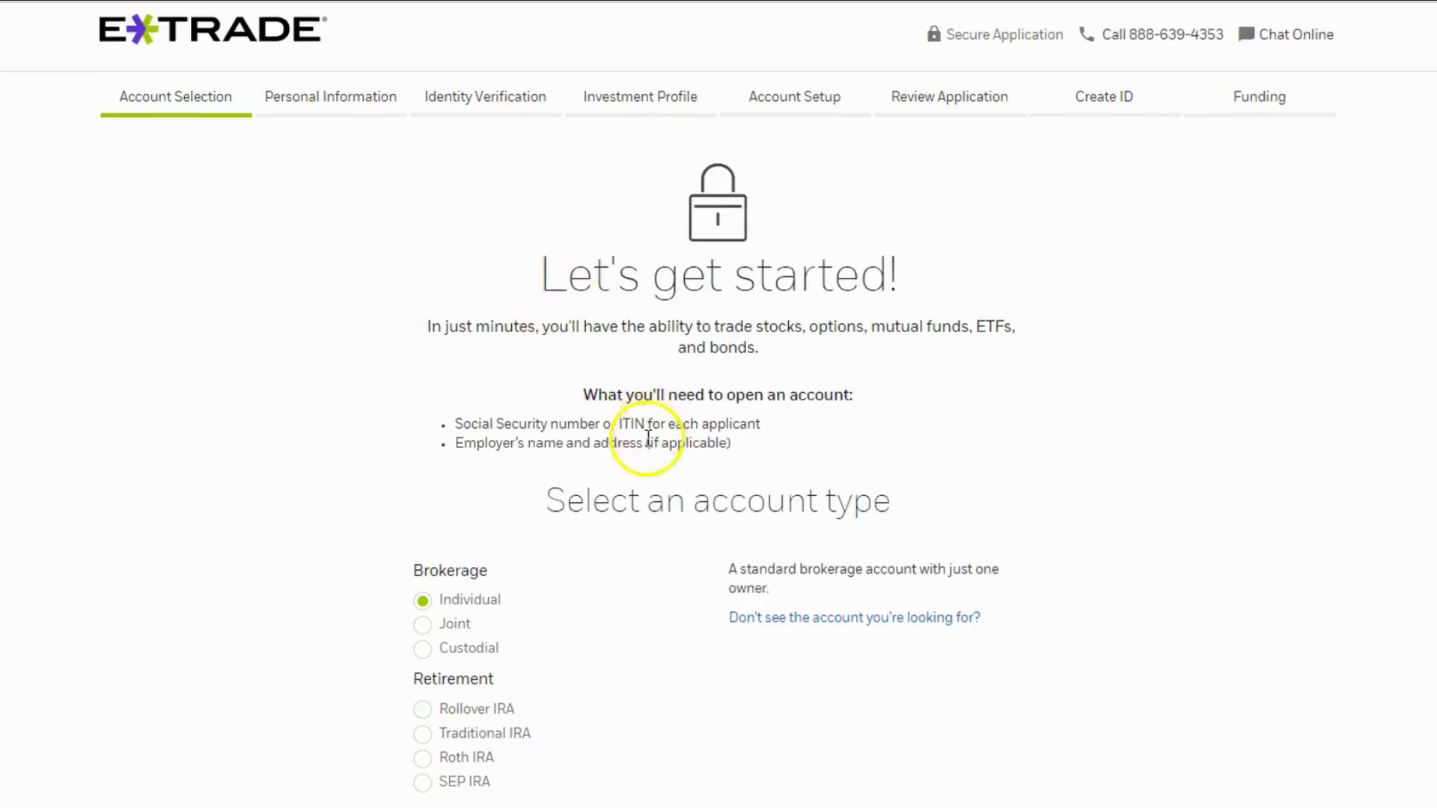
{"action": "scroll", "coordinate": [648, 438], "scroll_direction": "down", "scroll_amount": 3}
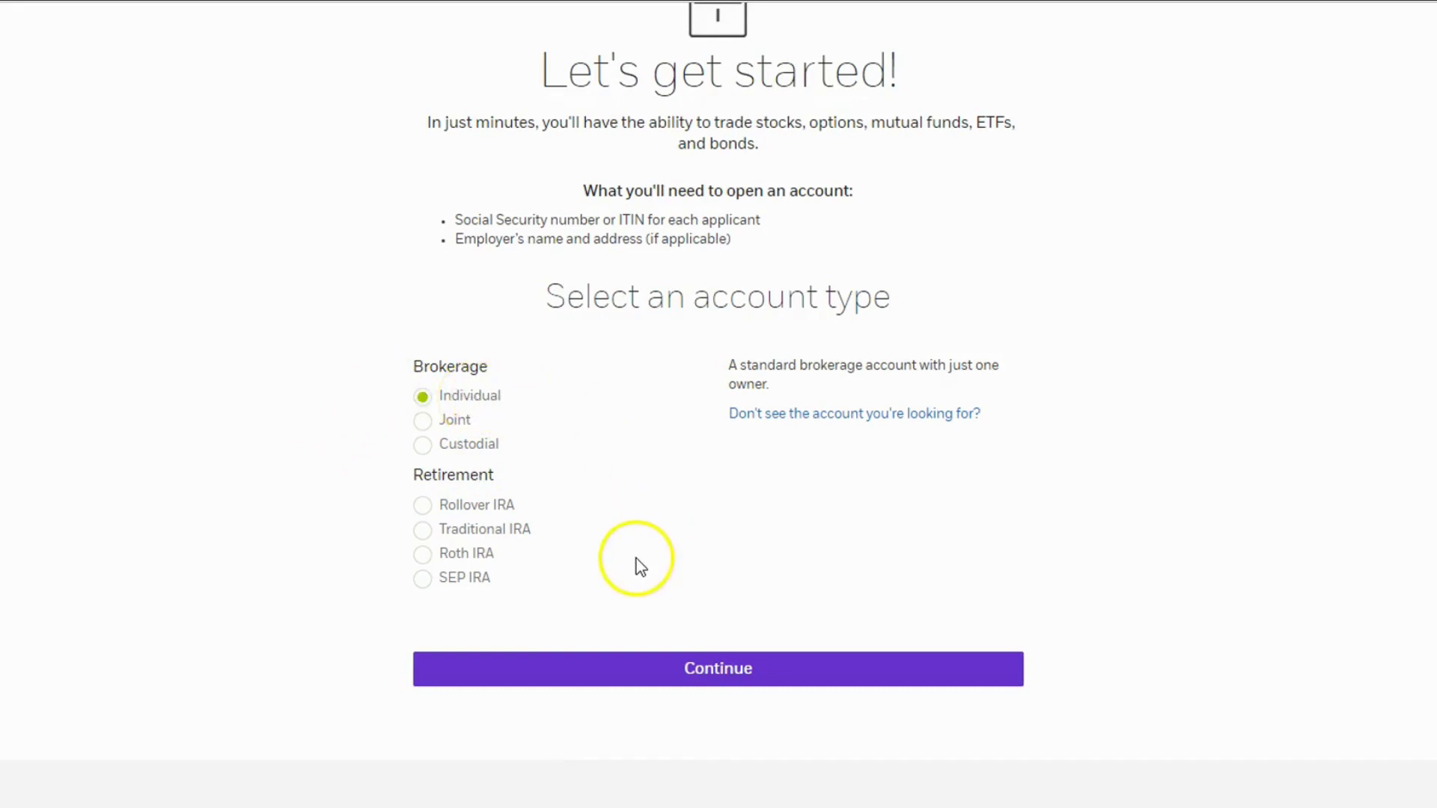
{"action": "scroll", "coordinate": [628, 569], "scroll_direction": "down", "scroll_amount": 1}
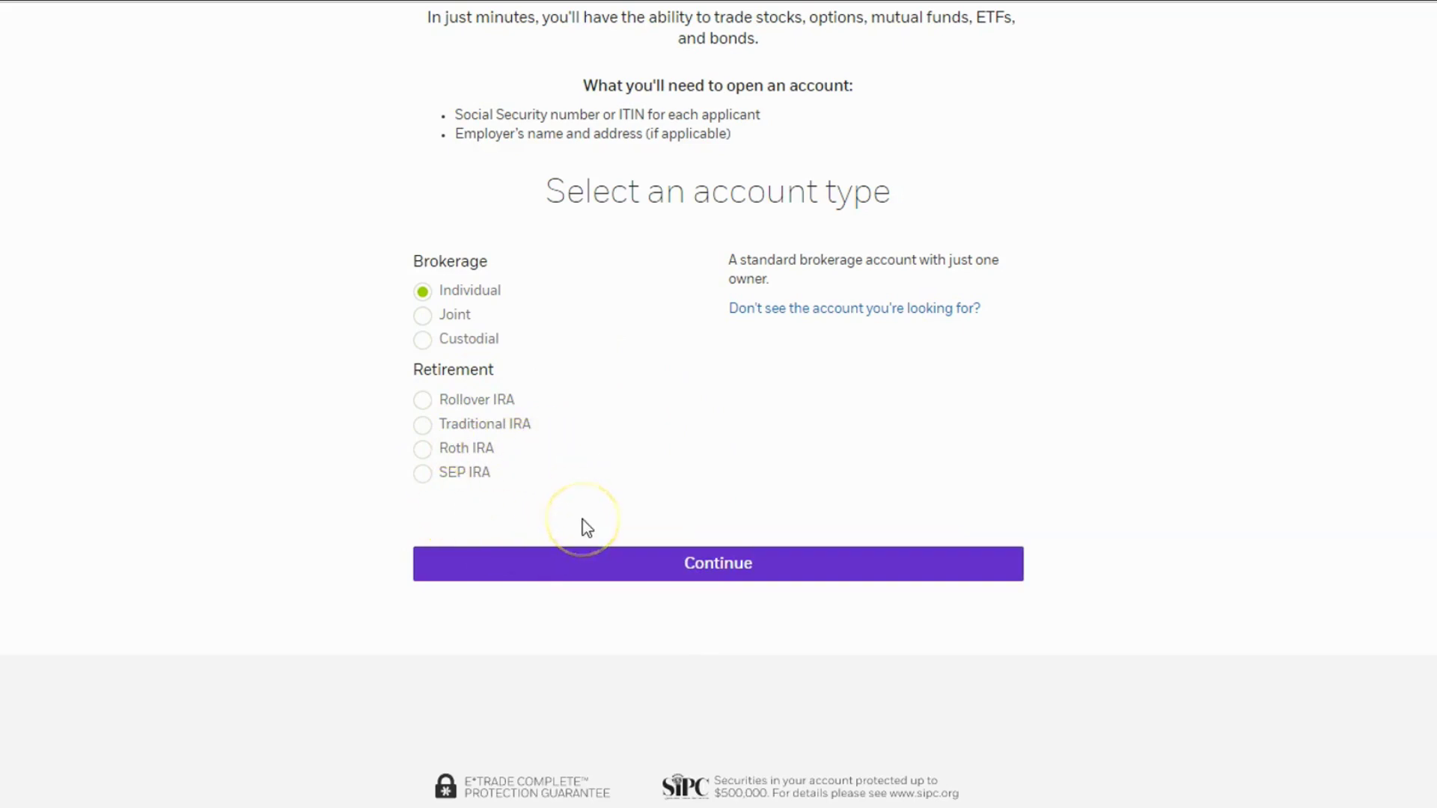
{"action": "scroll", "coordinate": [588, 528], "scroll_direction": "up", "scroll_amount": 1}
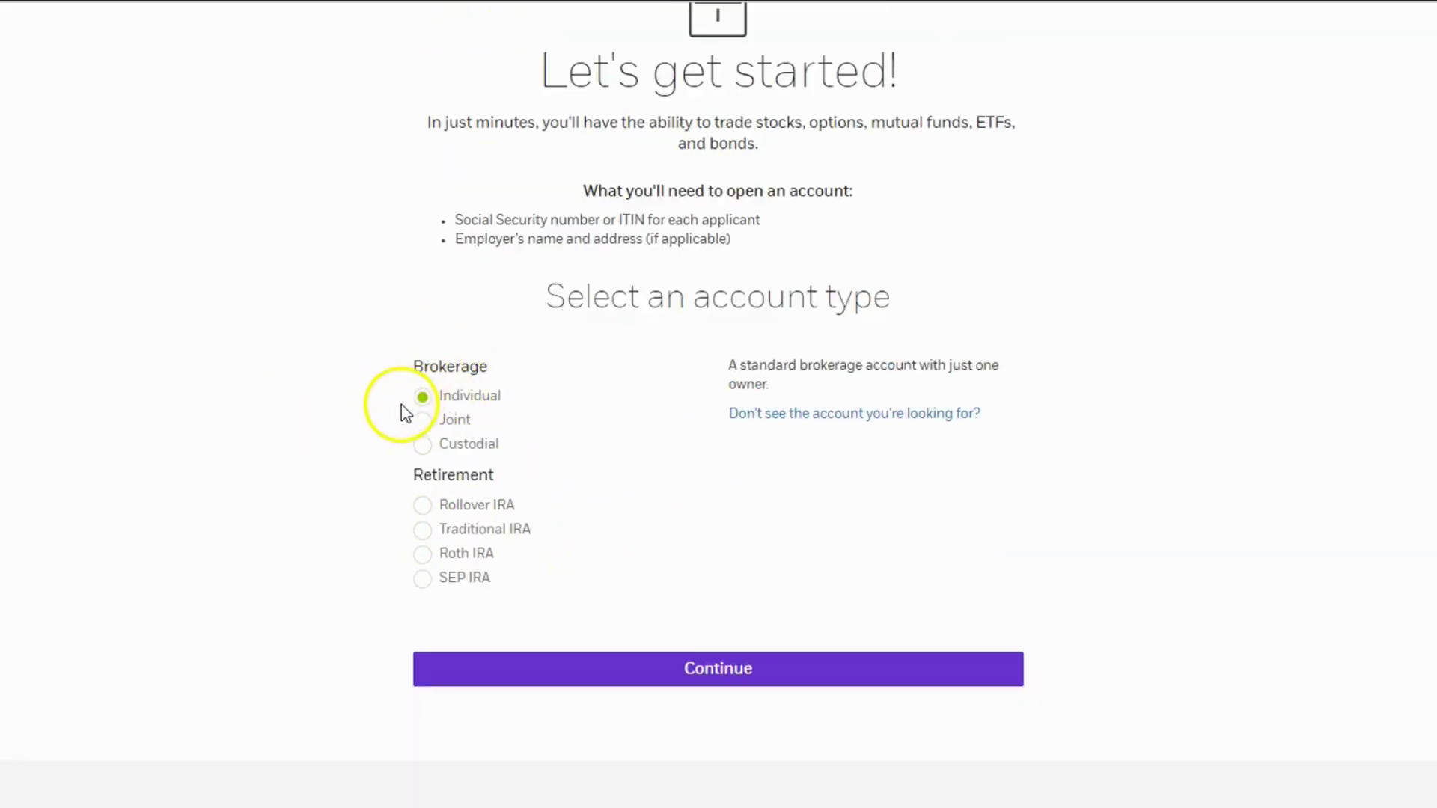
{"action": "left_click", "coordinate": [574, 667]}
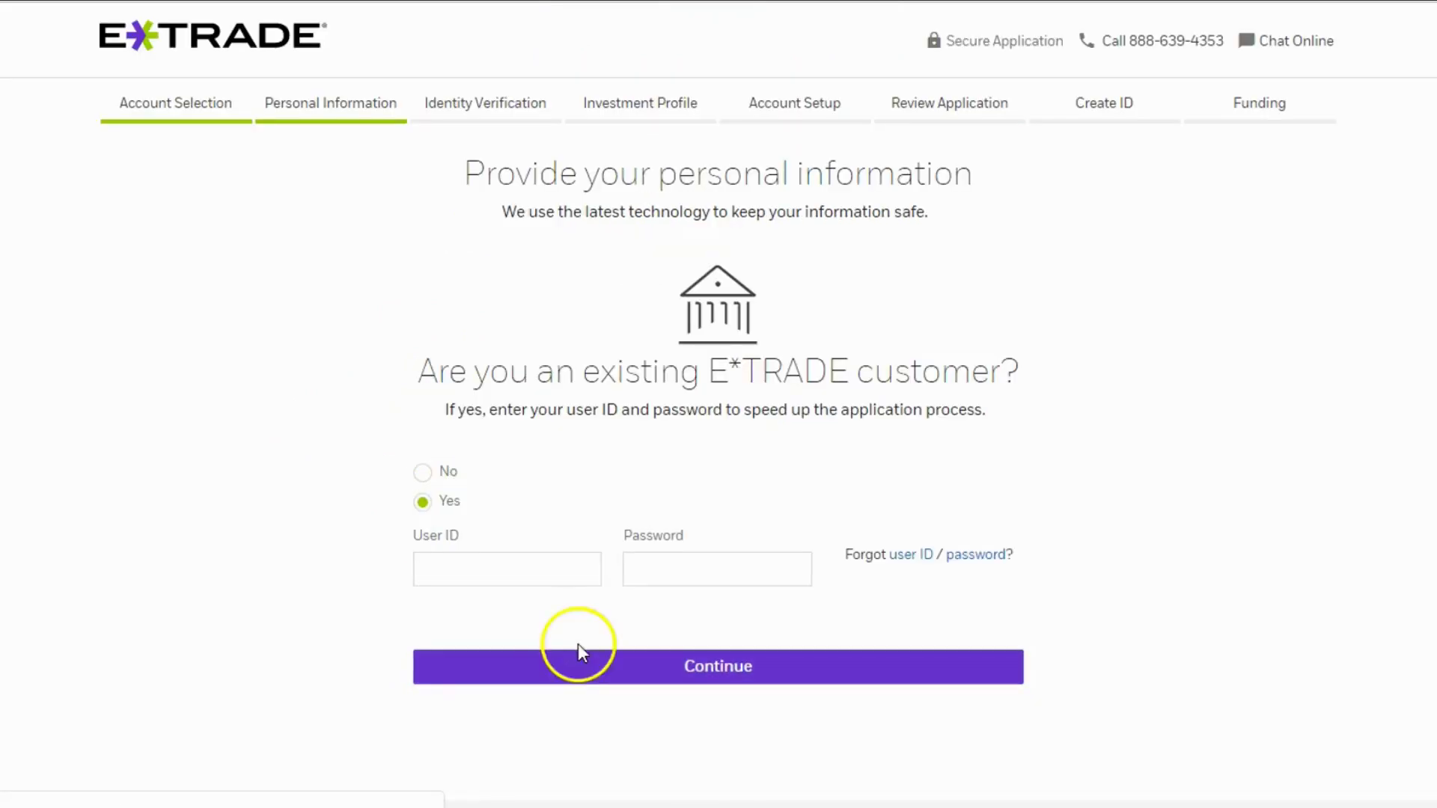
Step: Answer No to being an existing E*TRADE customer and look over the personal information form
{"action": "left_click", "coordinate": [423, 471]}
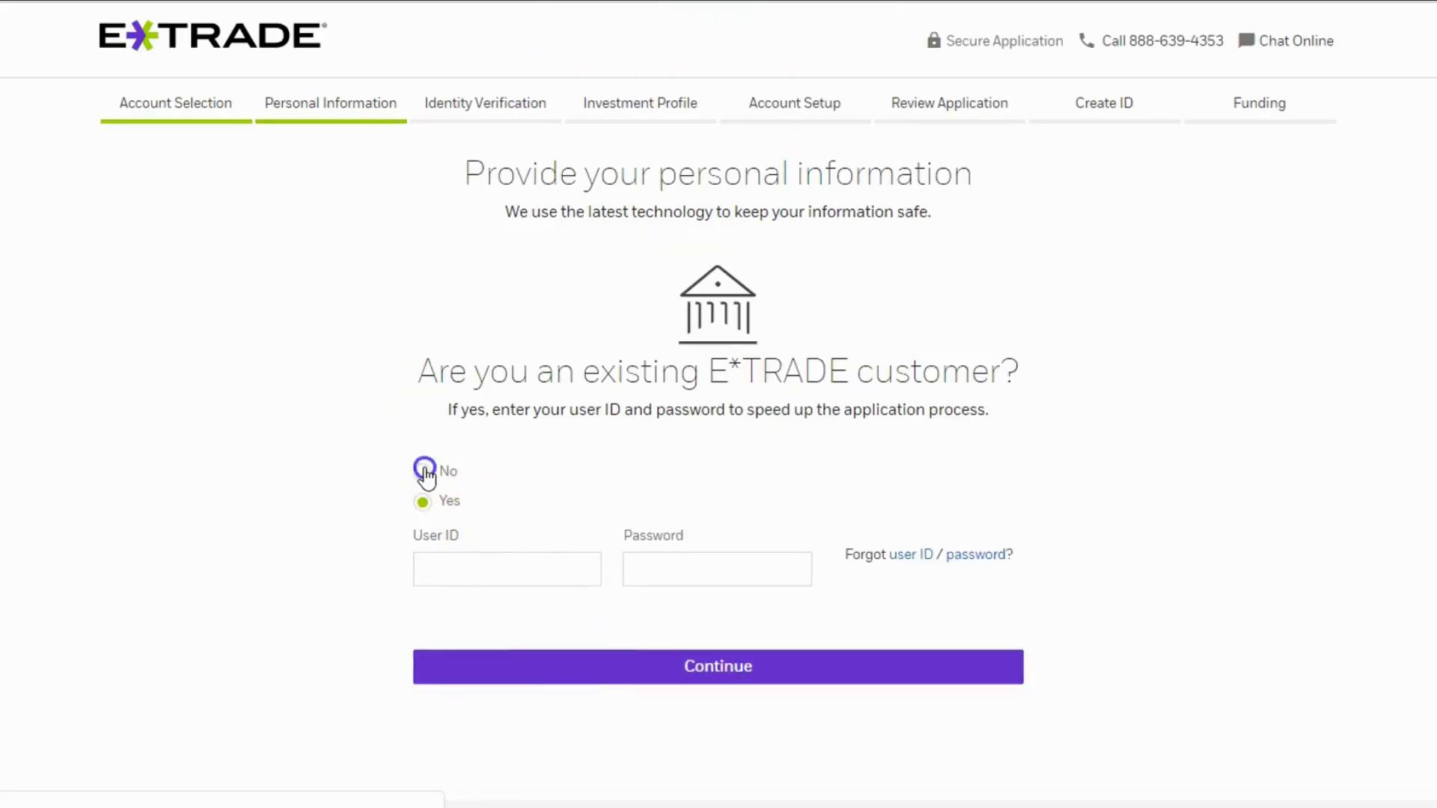
{"action": "scroll", "coordinate": [670, 559], "scroll_direction": "down", "scroll_amount": 7}
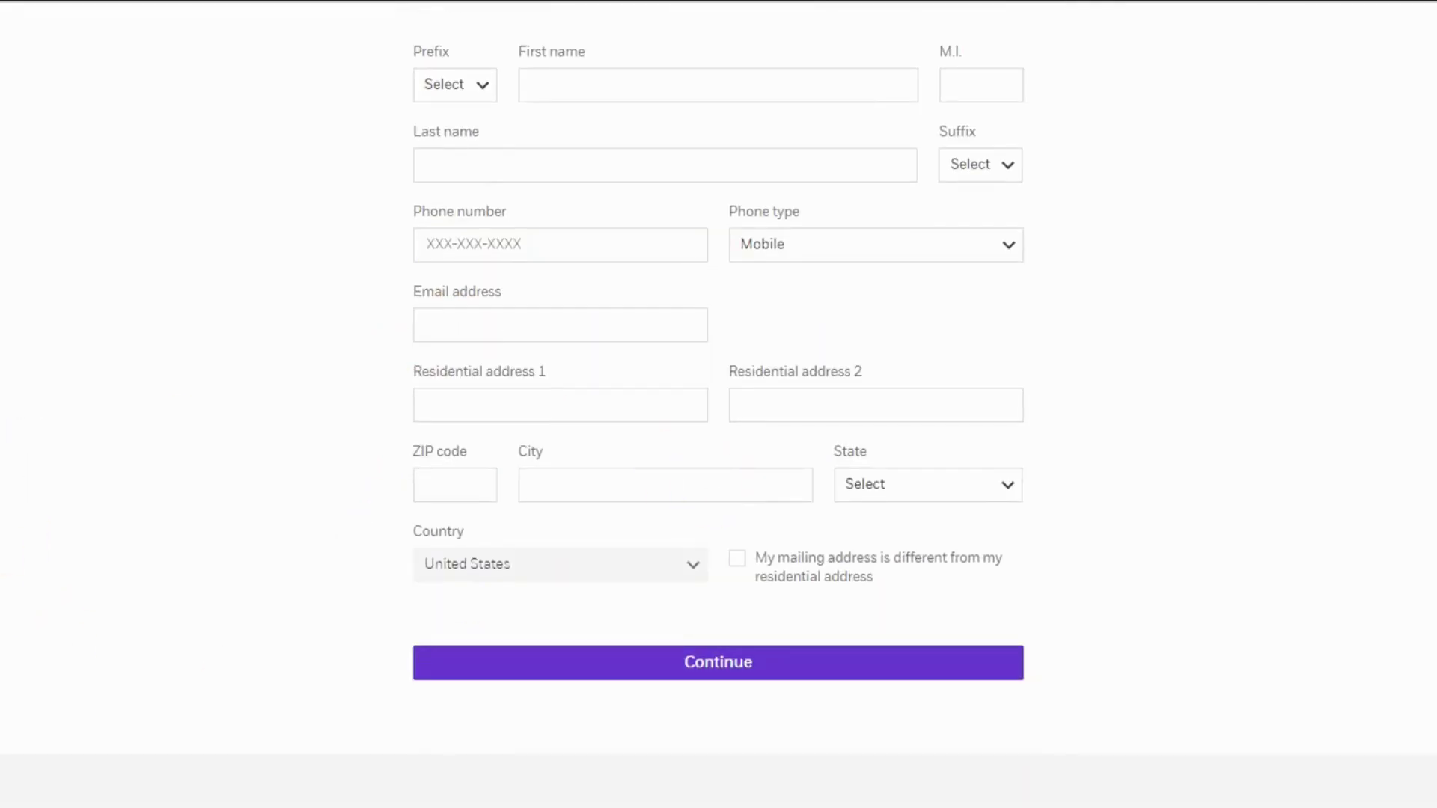
{"action": "scroll", "coordinate": [12, 316], "scroll_direction": "up", "scroll_amount": 7}
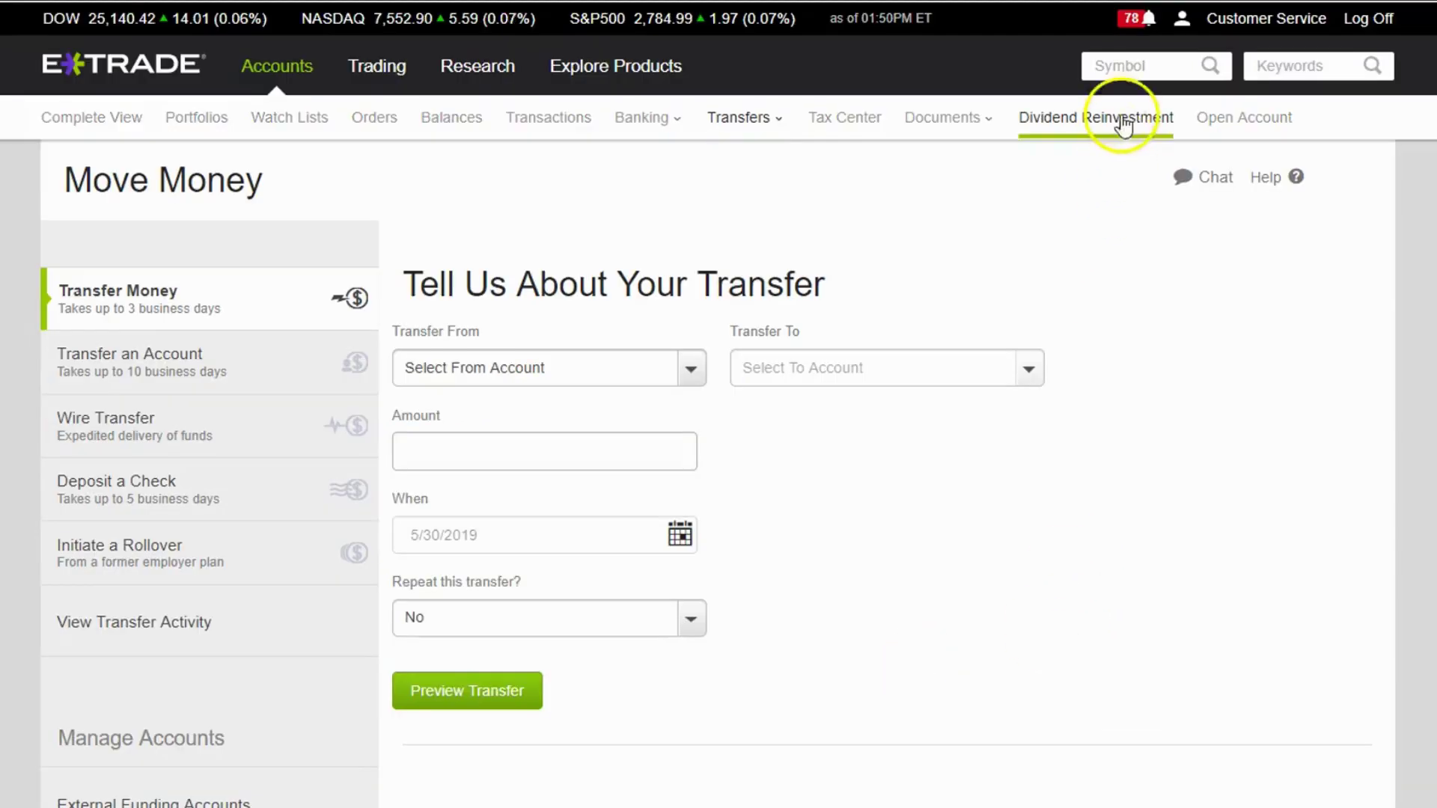
Step: Look up the AAPL quote and start a buy order from its snapshot page
{"action": "left_click", "coordinate": [1116, 66]}
{"action": "type", "text": "aapl"}
{"action": "left_click", "coordinate": [1146, 106]}
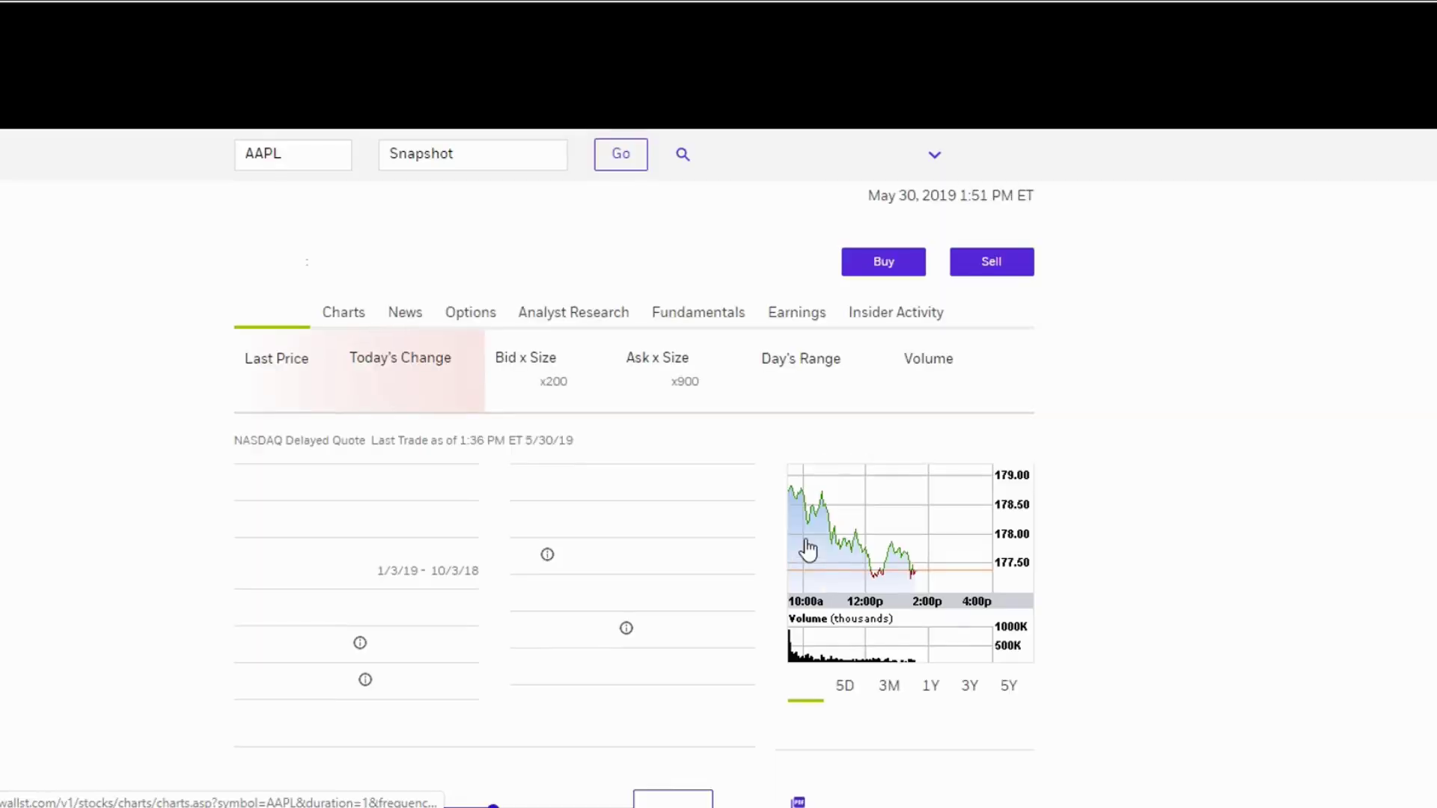
{"action": "left_click", "coordinate": [947, 313]}
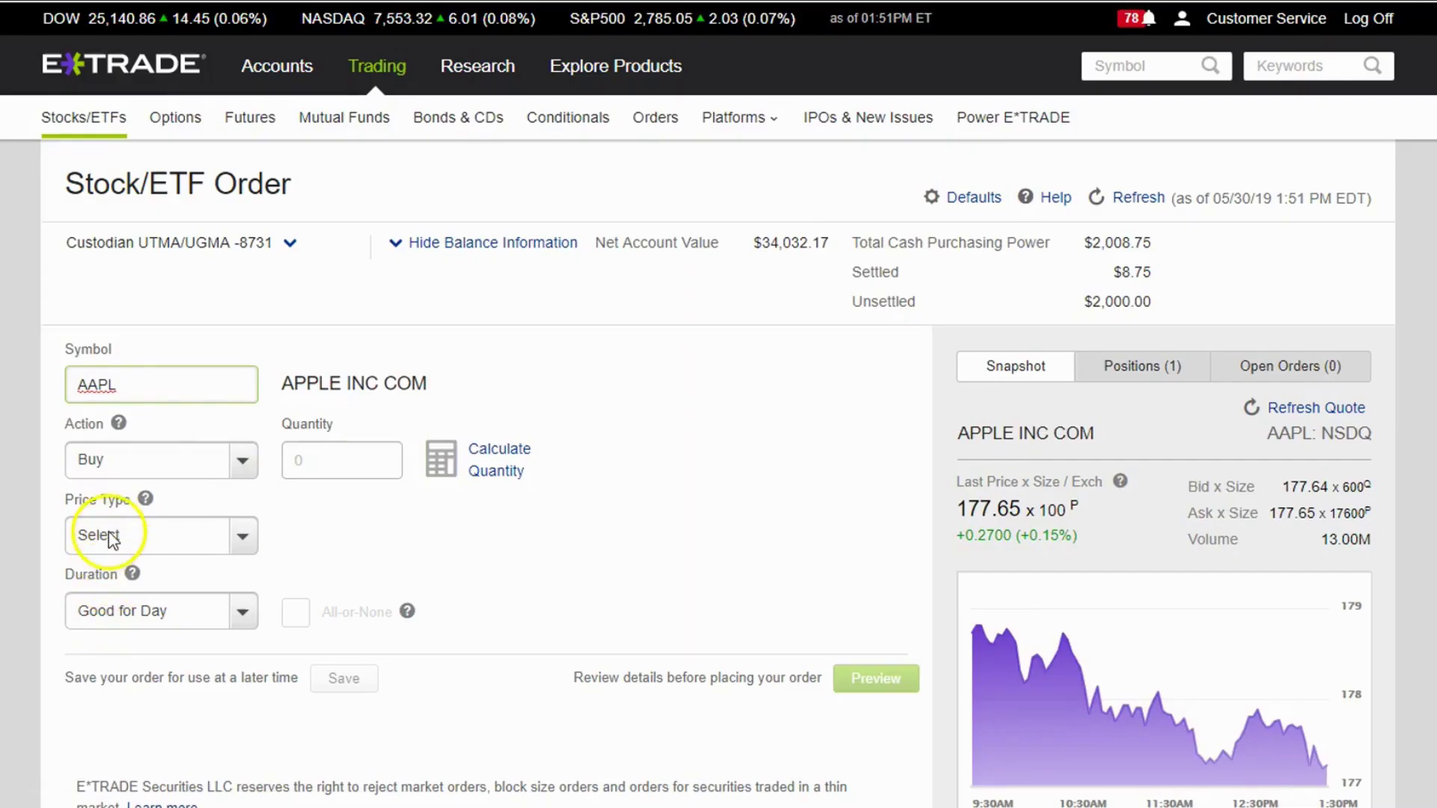
Step: Set the AAPL order's price type to Limit with a limit price of 177
{"action": "left_click", "coordinate": [116, 471]}
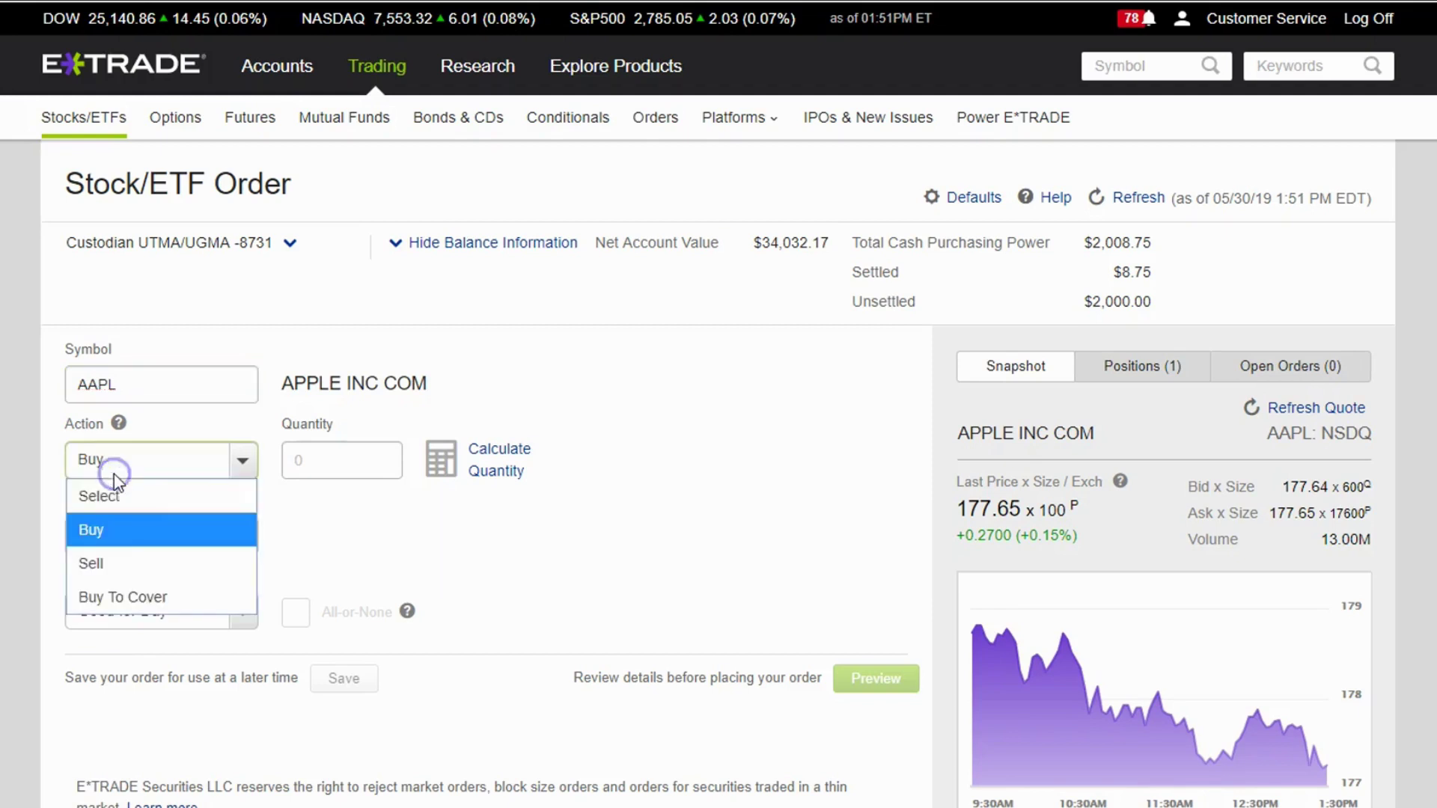
{"action": "left_click", "coordinate": [122, 465]}
{"action": "left_click", "coordinate": [121, 533]}
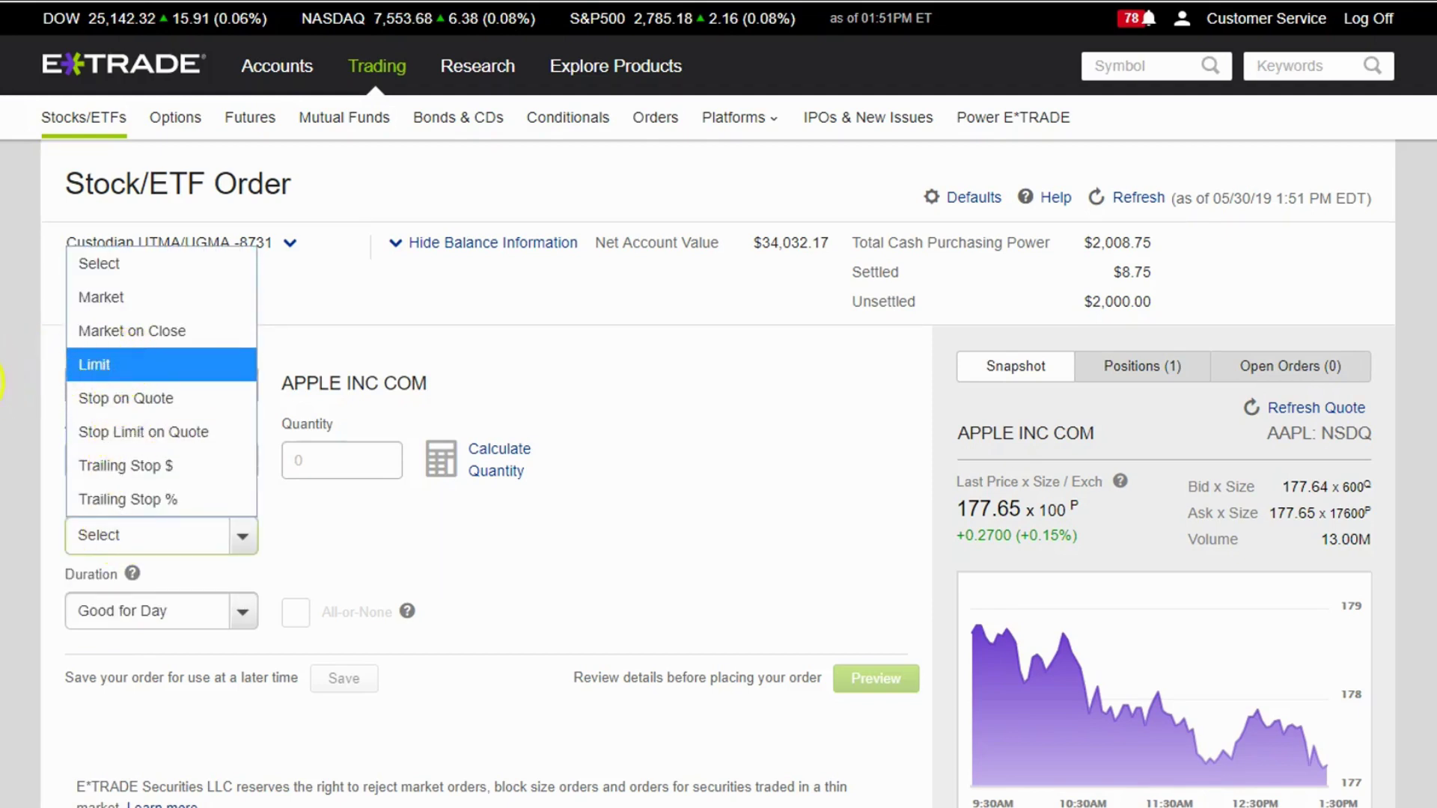
{"action": "left_click", "coordinate": [48, 372]}
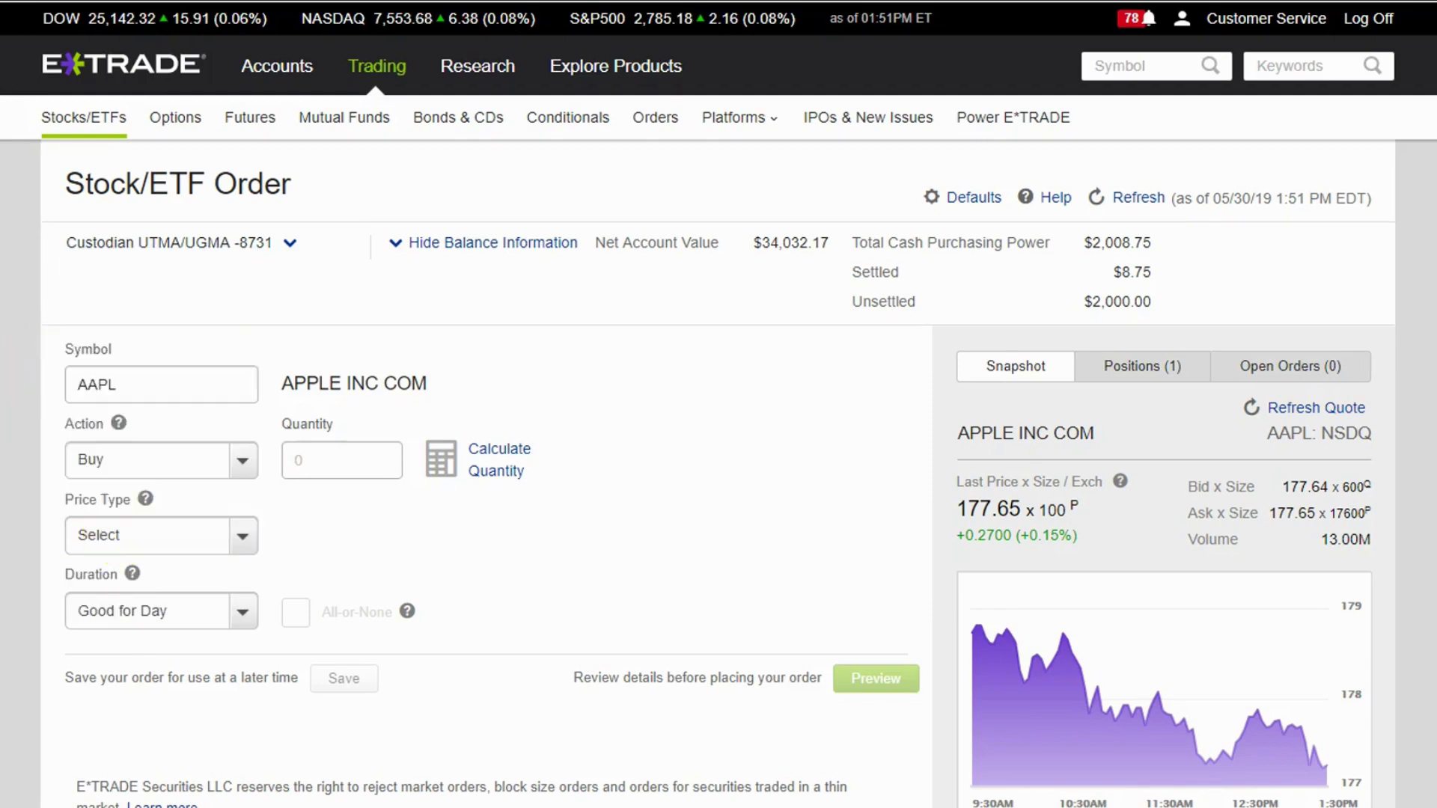
{"action": "left_click", "coordinate": [112, 534]}
{"action": "left_click", "coordinate": [111, 374]}
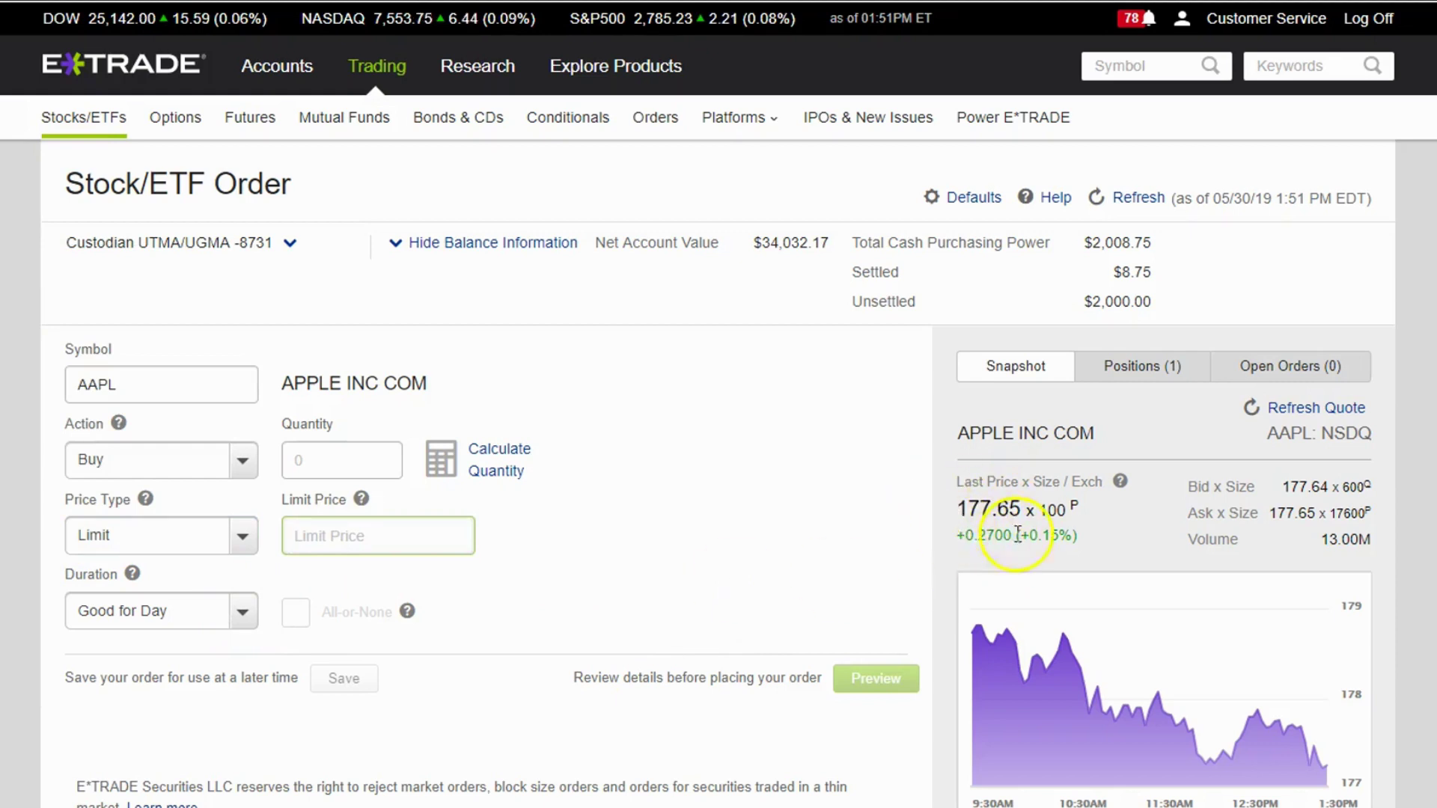
{"action": "type", "text": "177"}
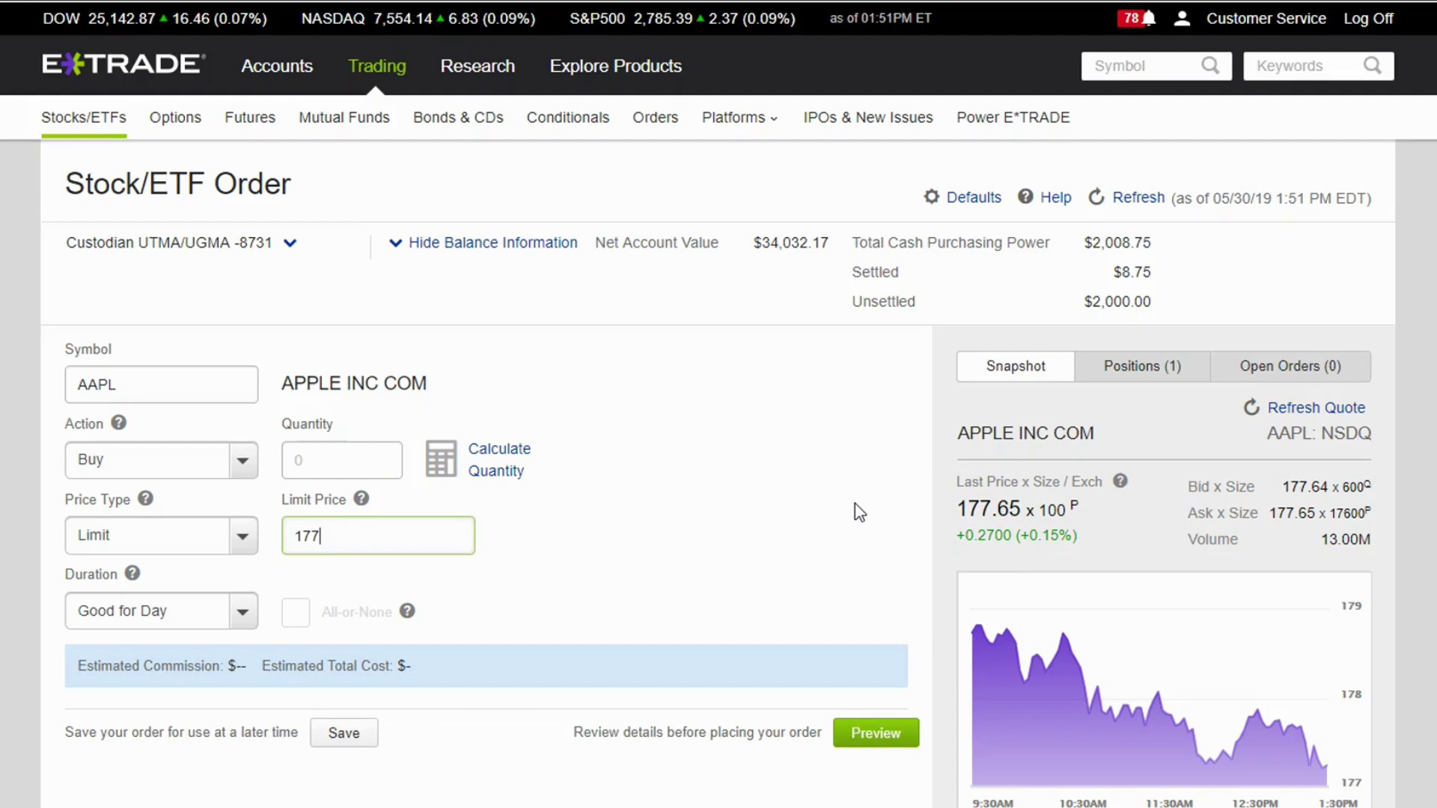
Step: Set the AAPL order's price type to Market and its quantity to 2, keeping the action as Buy
{"action": "left_click", "coordinate": [116, 536]}
{"action": "left_click", "coordinate": [145, 299]}
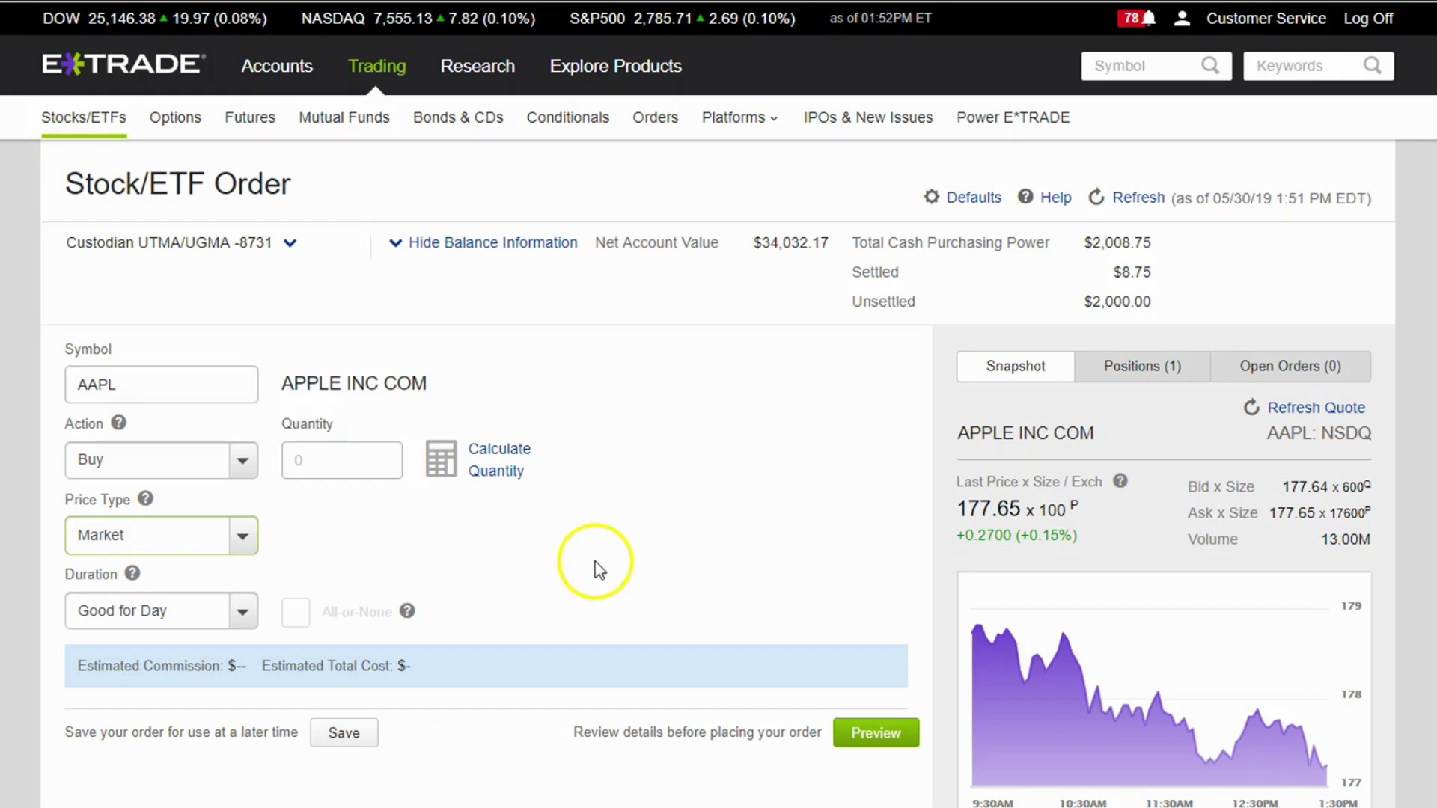
{"action": "left_click", "coordinate": [337, 467]}
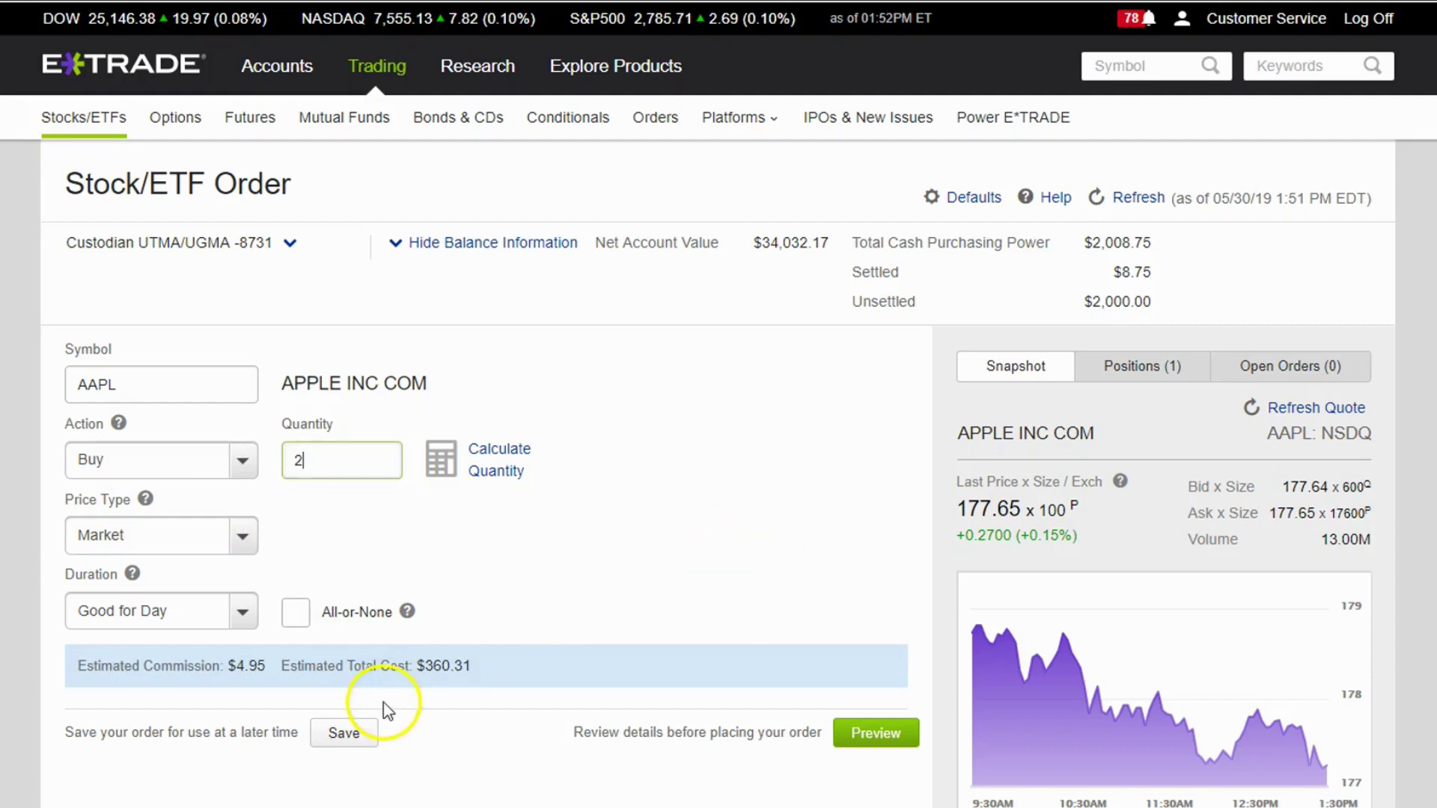
{"action": "left_click", "coordinate": [100, 468]}
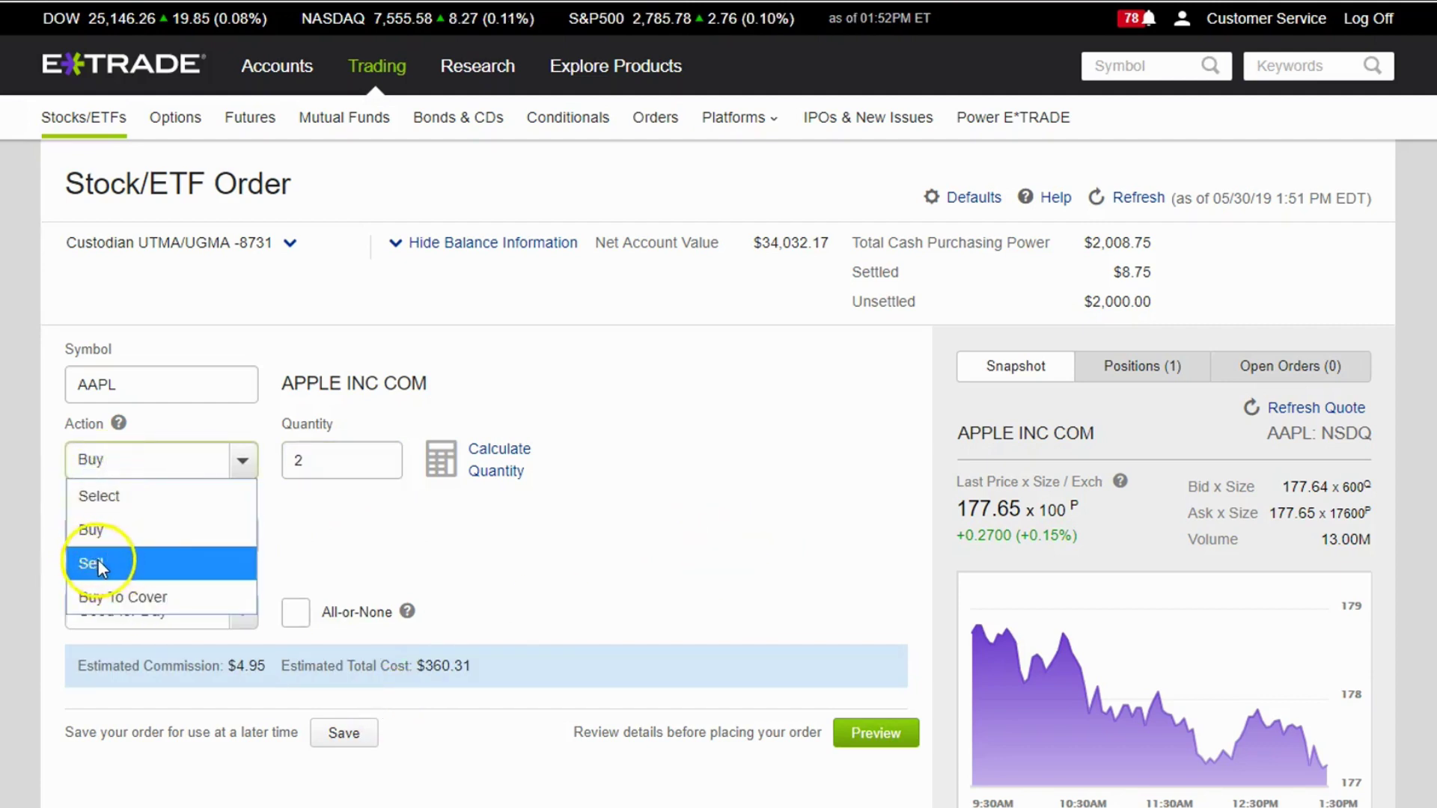
{"action": "left_click", "coordinate": [75, 530]}
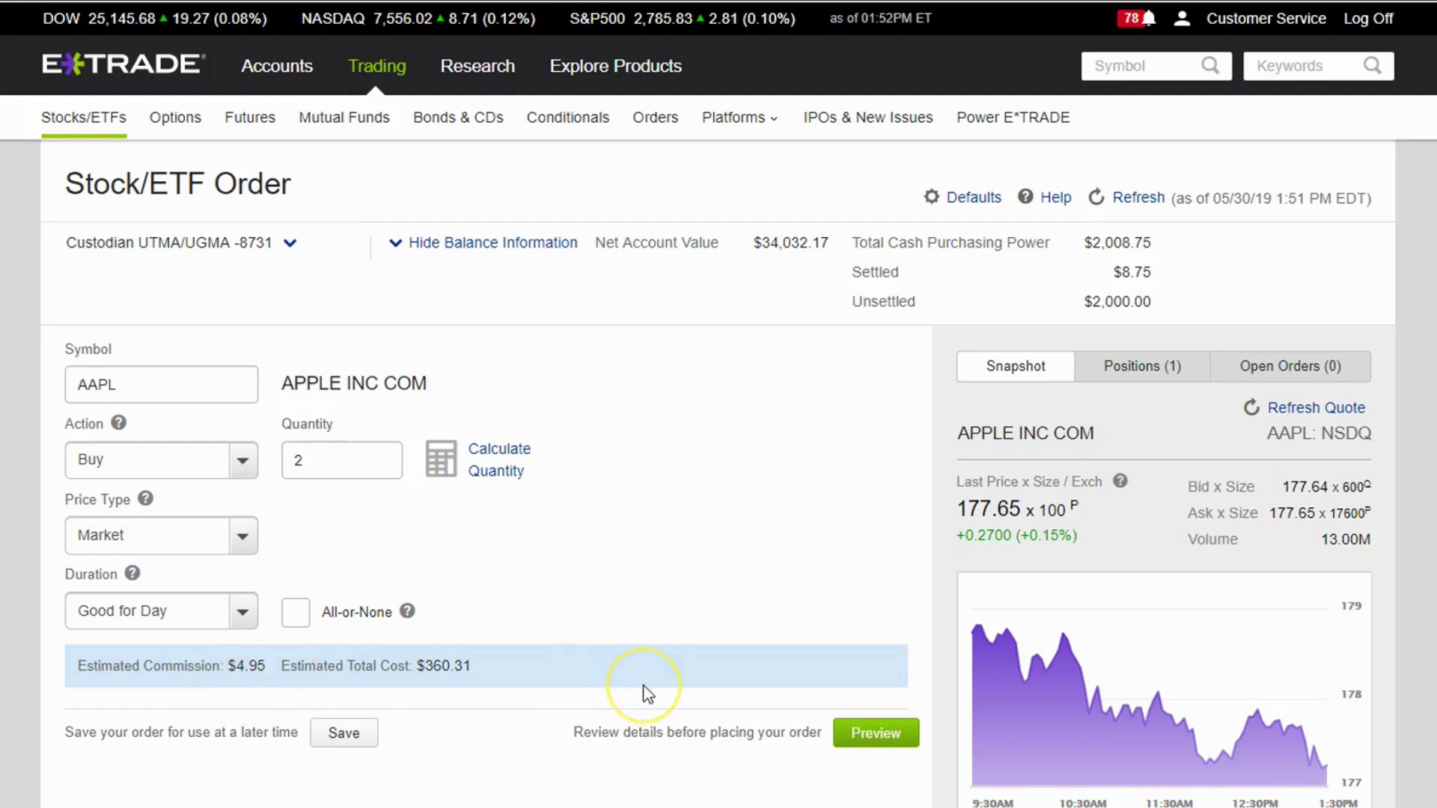
Step: Preview and place the AAPL market buy order, and look over its confirmation
{"action": "left_click", "coordinate": [854, 733]}
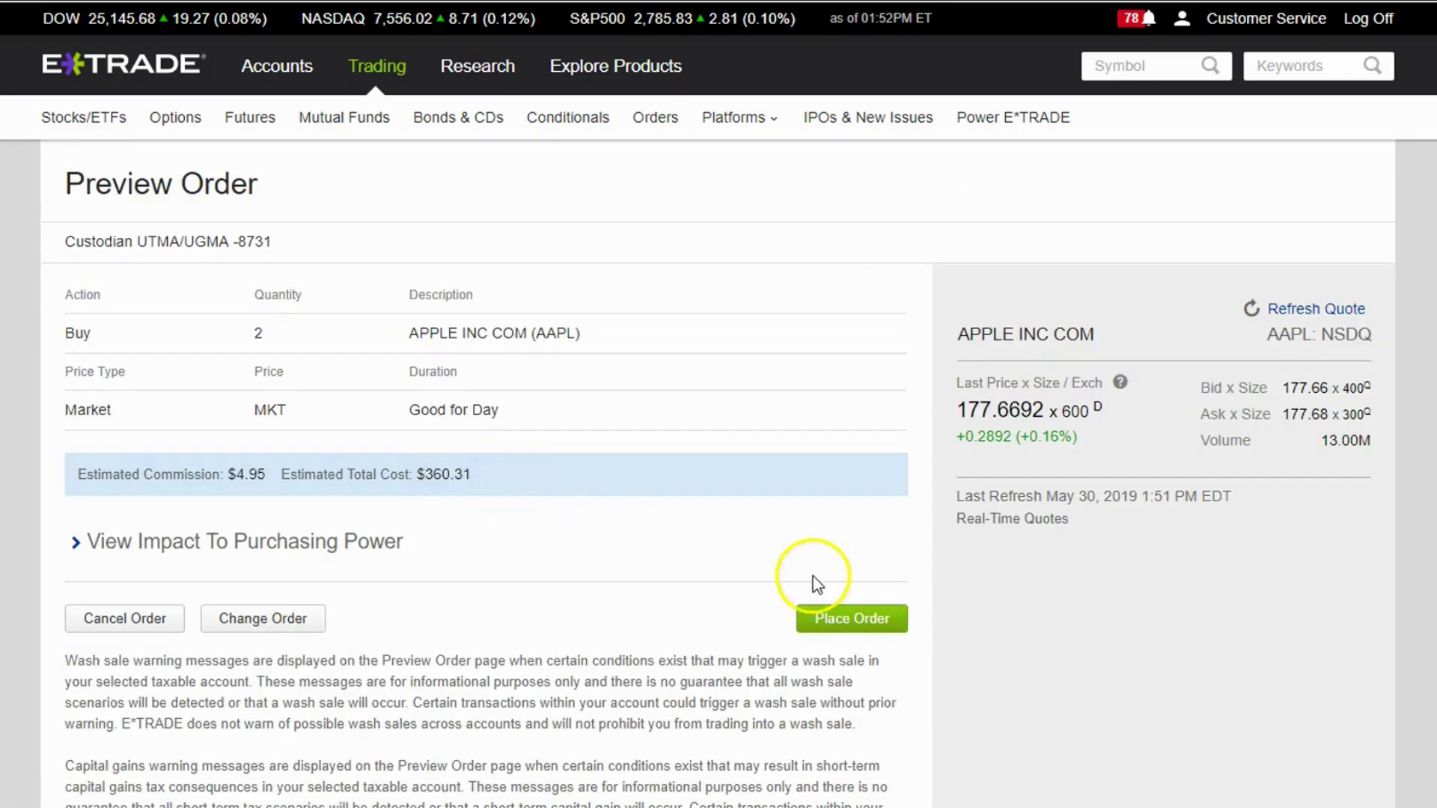
{"action": "left_click", "coordinate": [842, 626]}
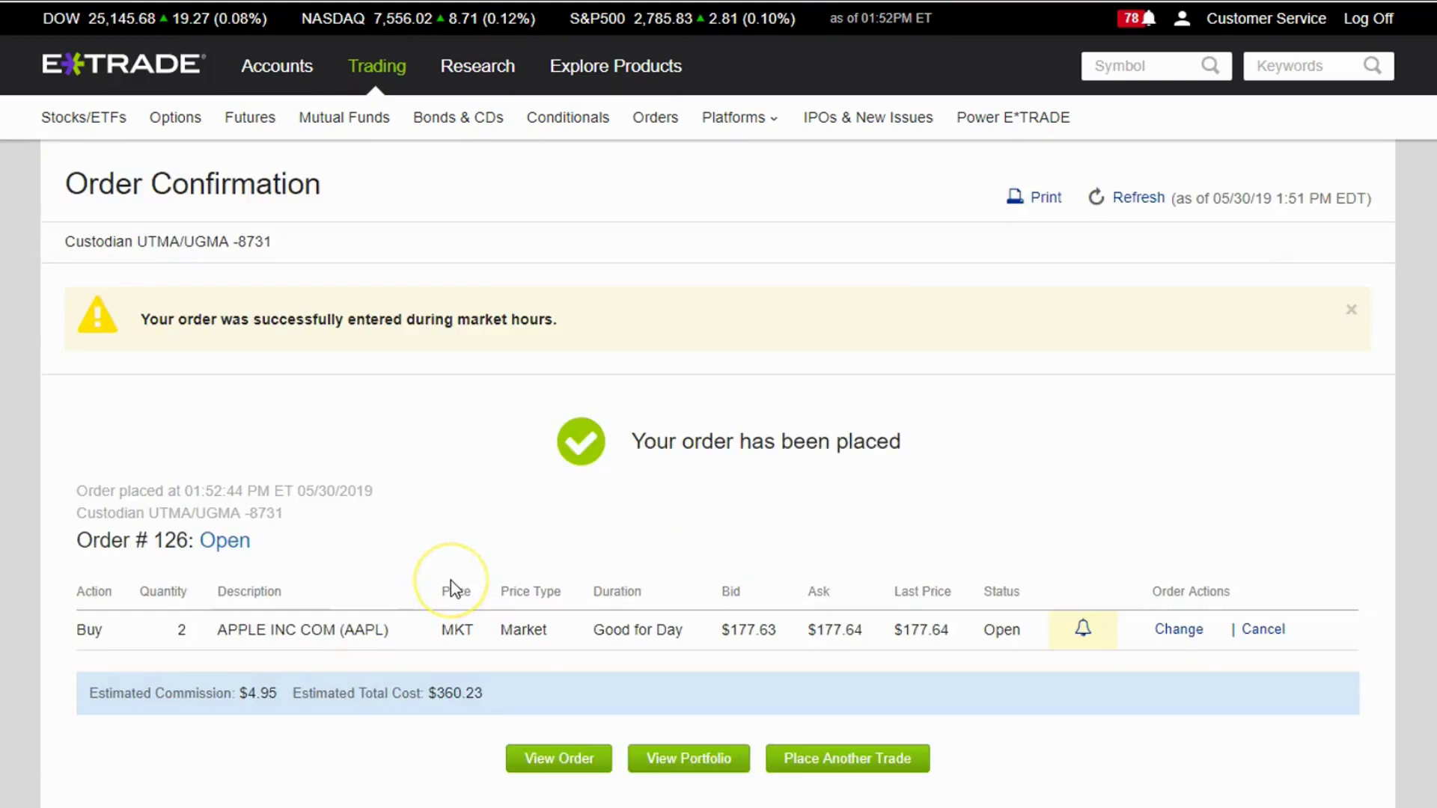
{"action": "scroll", "coordinate": [453, 572], "scroll_direction": "down", "scroll_amount": 2}
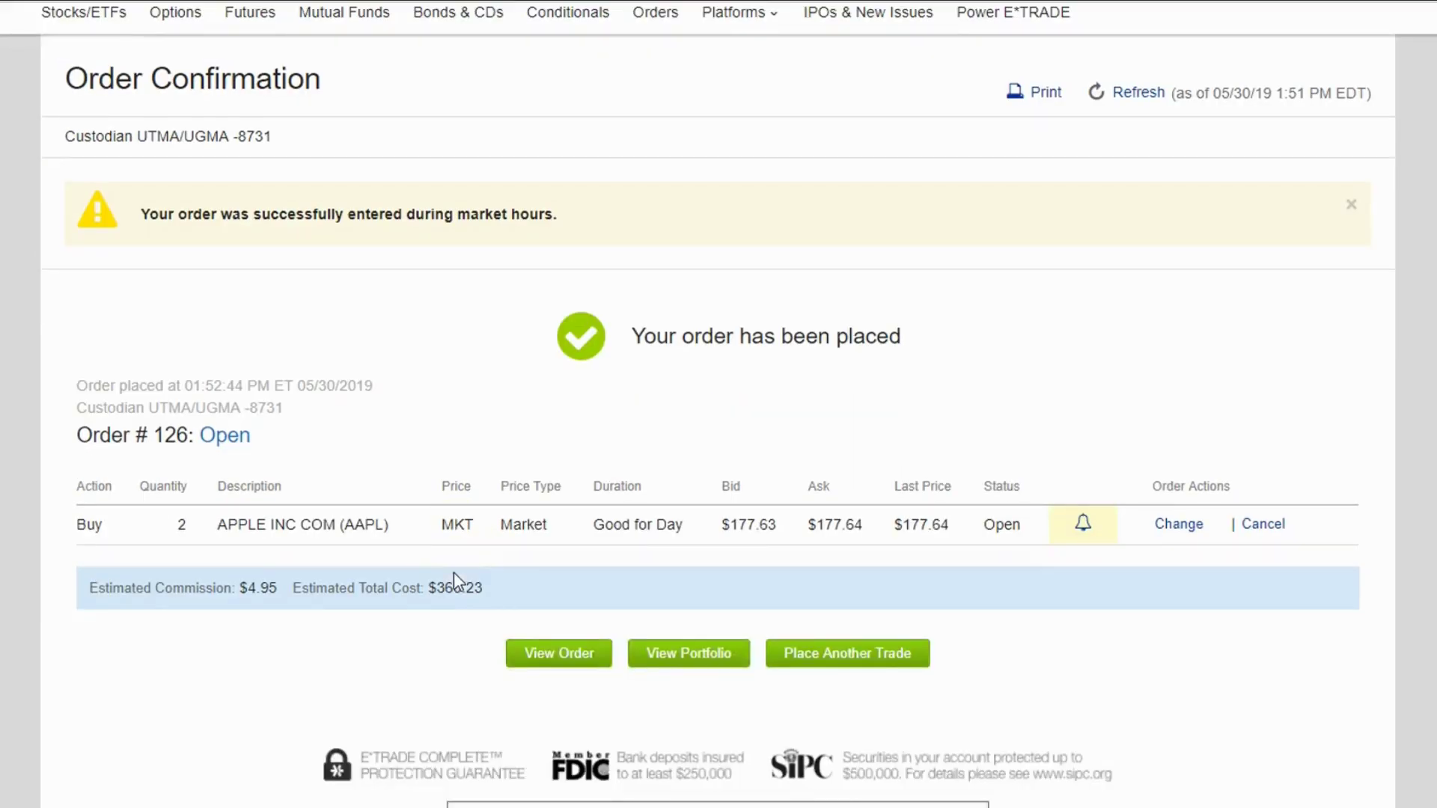
{"action": "scroll", "coordinate": [389, 551], "scroll_direction": "up", "scroll_amount": 2}
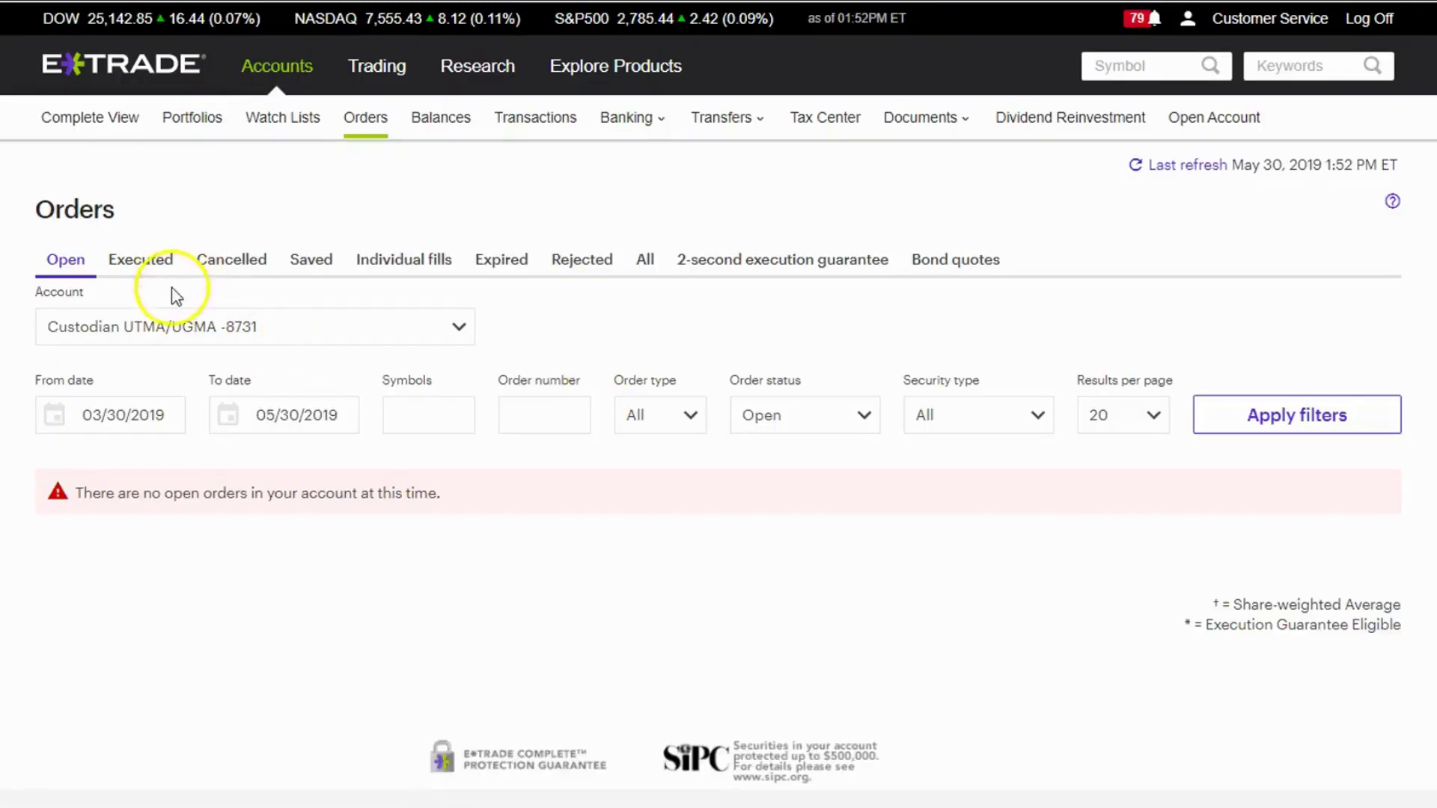
Step: Show the account's executed orders and check the list for the AAPL purchase
{"action": "left_click", "coordinate": [154, 269]}
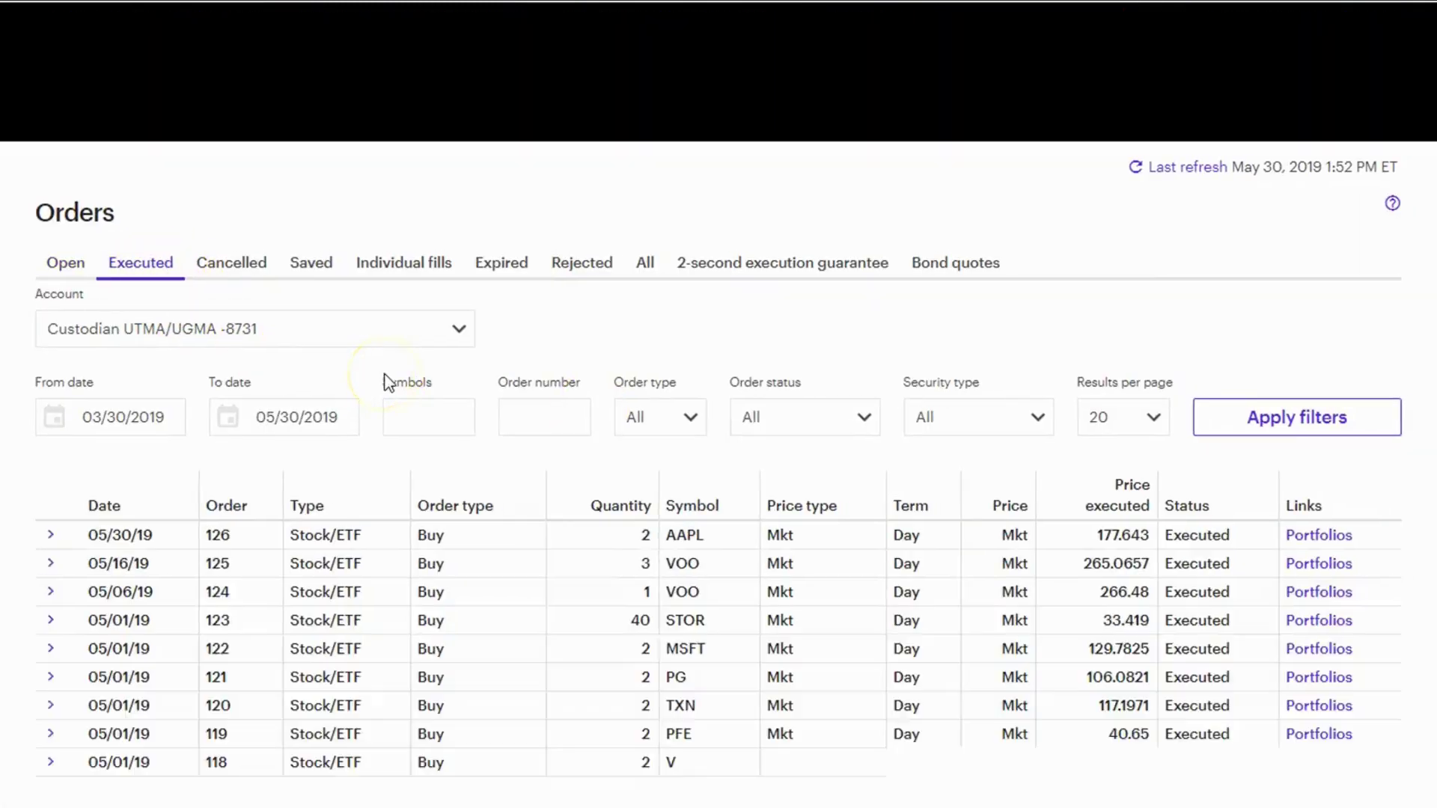
{"action": "scroll", "coordinate": [427, 388], "scroll_direction": "down", "scroll_amount": 2}
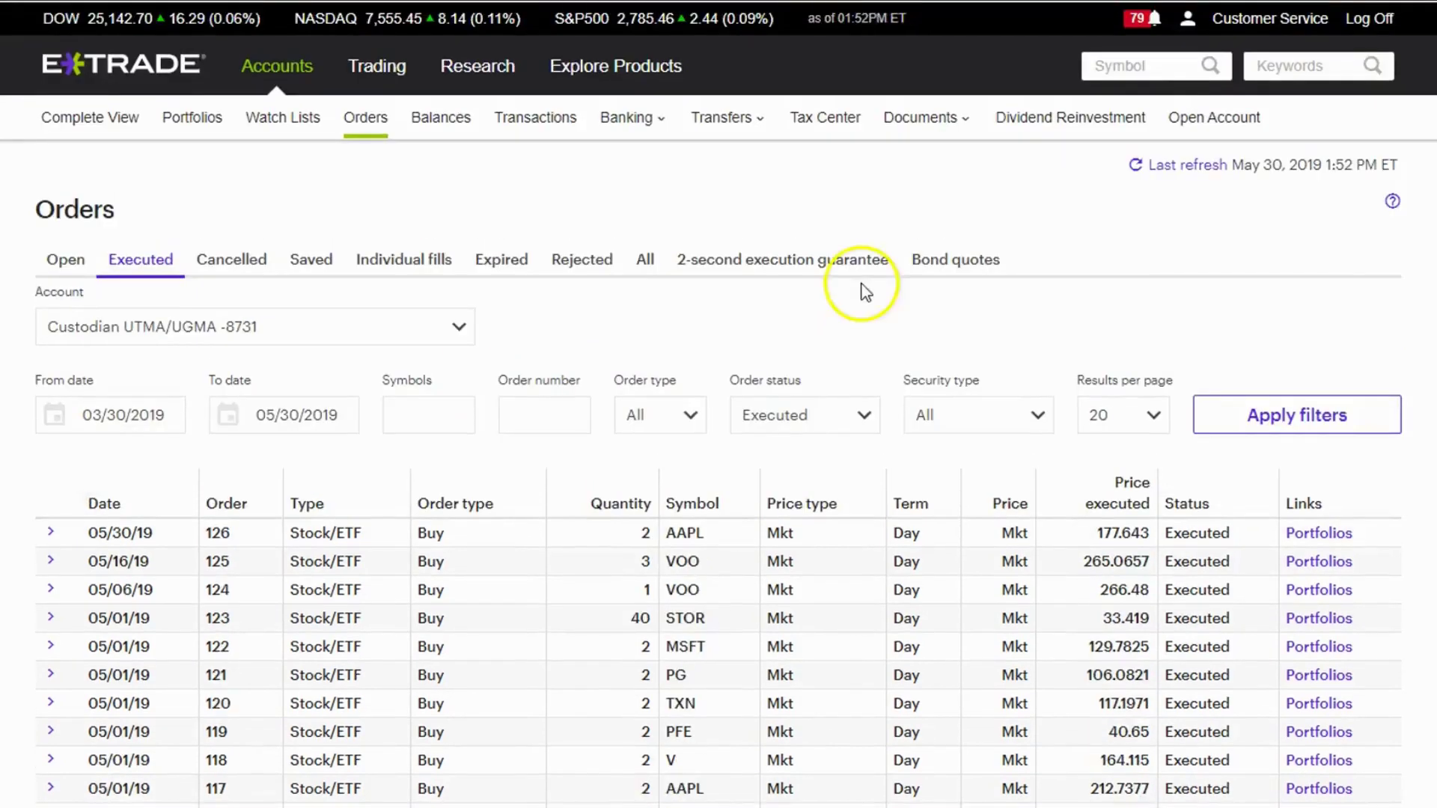
{"action": "scroll", "coordinate": [616, 315], "scroll_direction": "up", "scroll_amount": 2}
Step: Look up the MSFT quote and start a buy order for Microsoft from its snapshot page
{"action": "left_click", "coordinate": [1078, 68]}
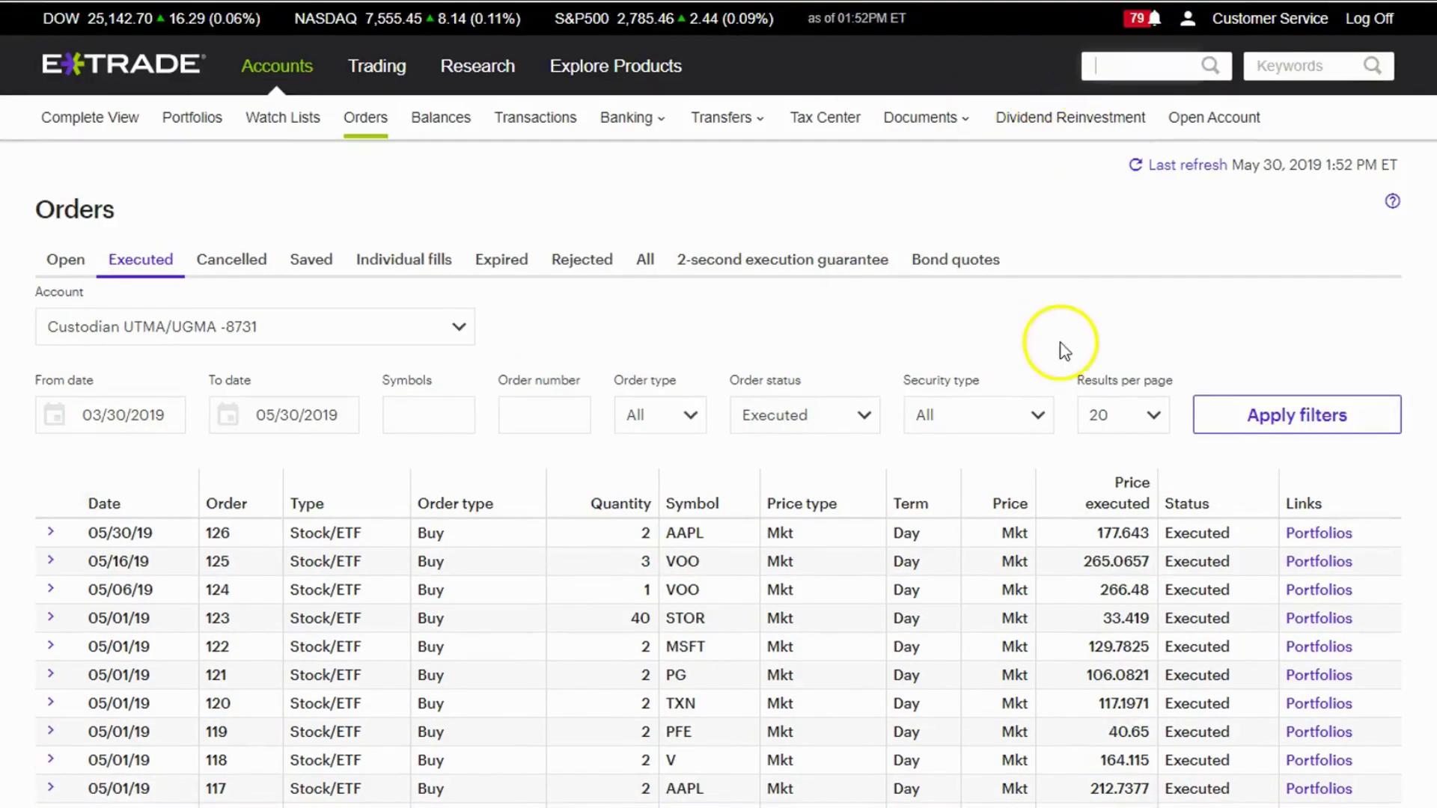
{"action": "type", "text": "msft"}
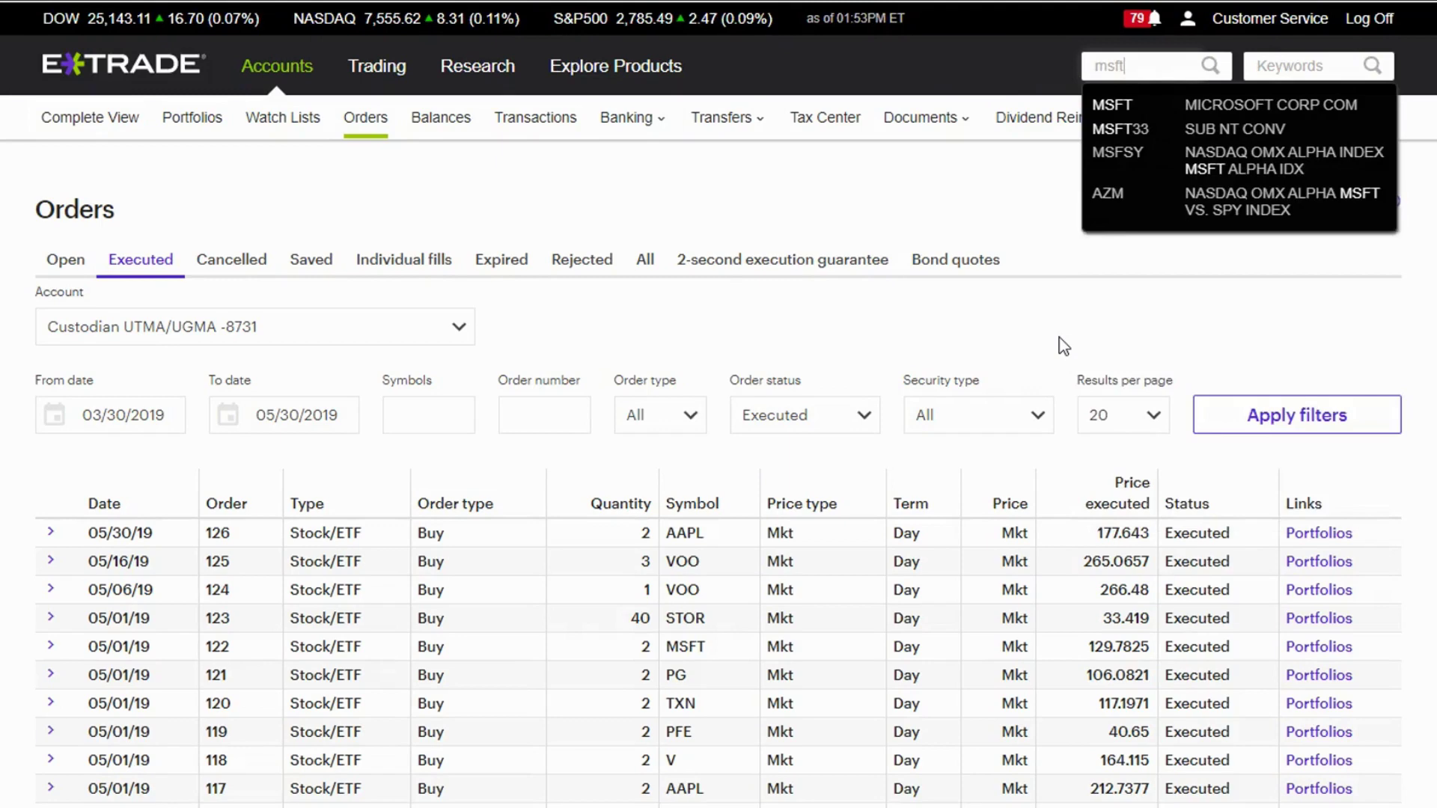
{"action": "left_click", "coordinate": [1192, 37]}
{"action": "left_click", "coordinate": [1126, 106]}
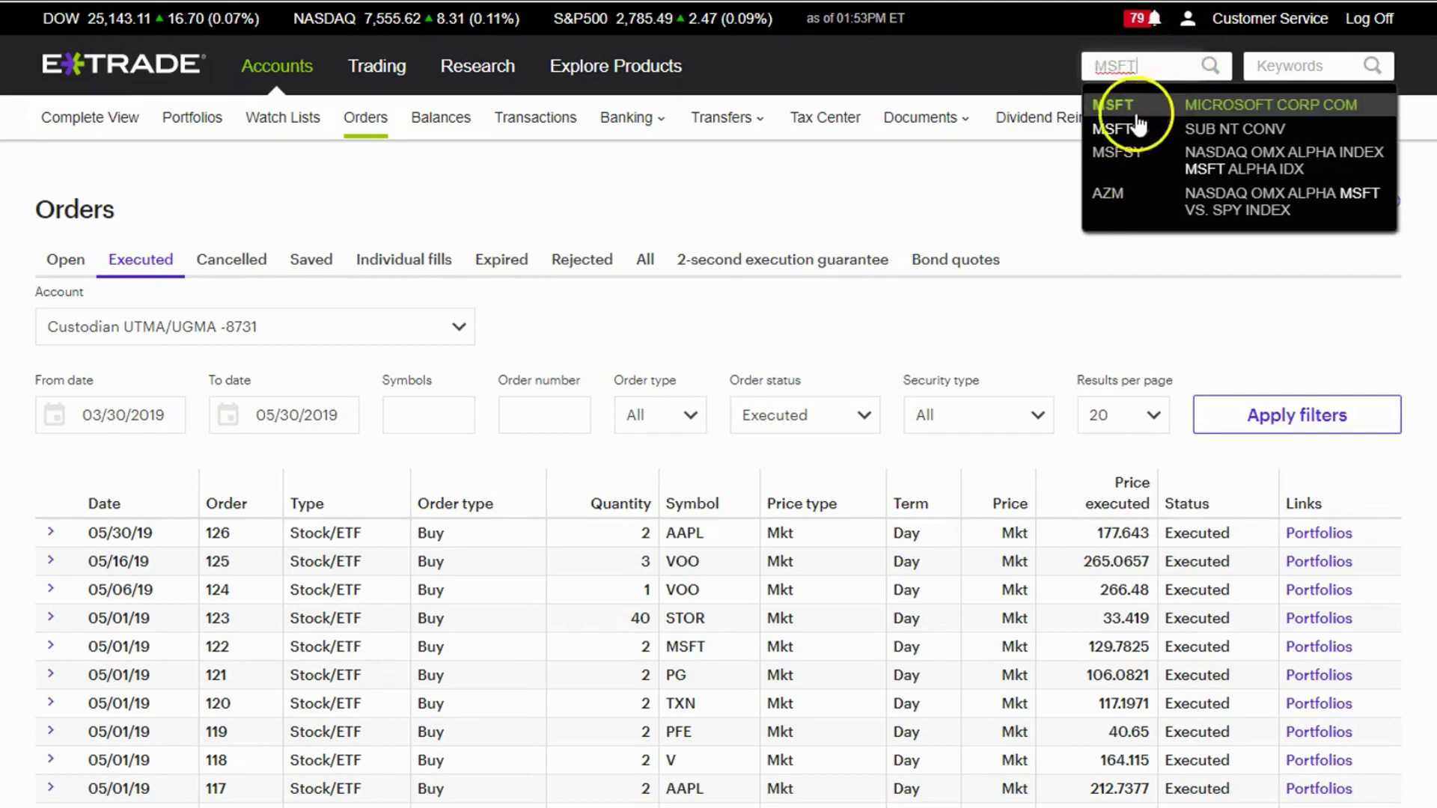
{"action": "left_click", "coordinate": [883, 259]}
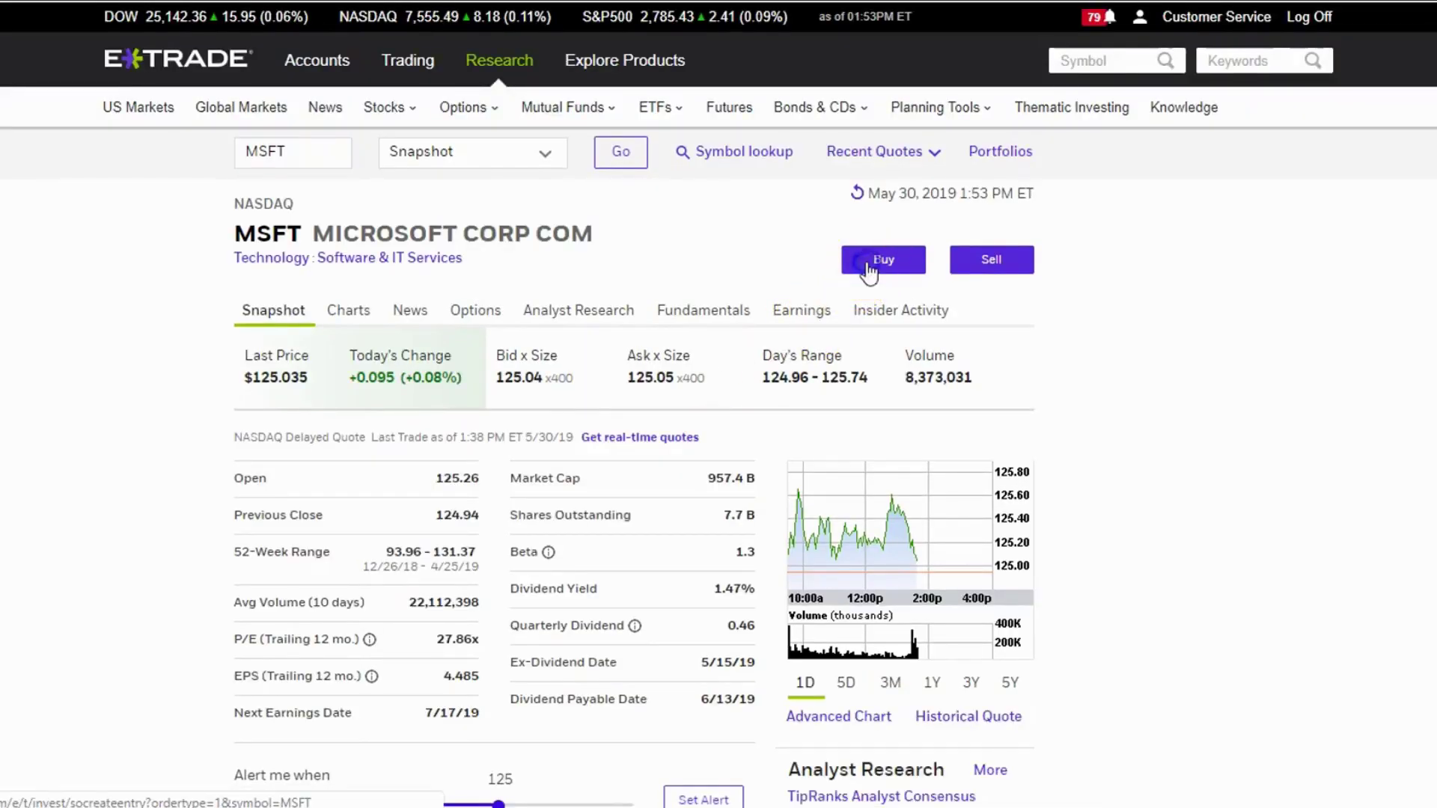
Step: Set the MSFT buy order's quantity to 2 and its price type to Market
{"action": "left_click", "coordinate": [656, 369]}
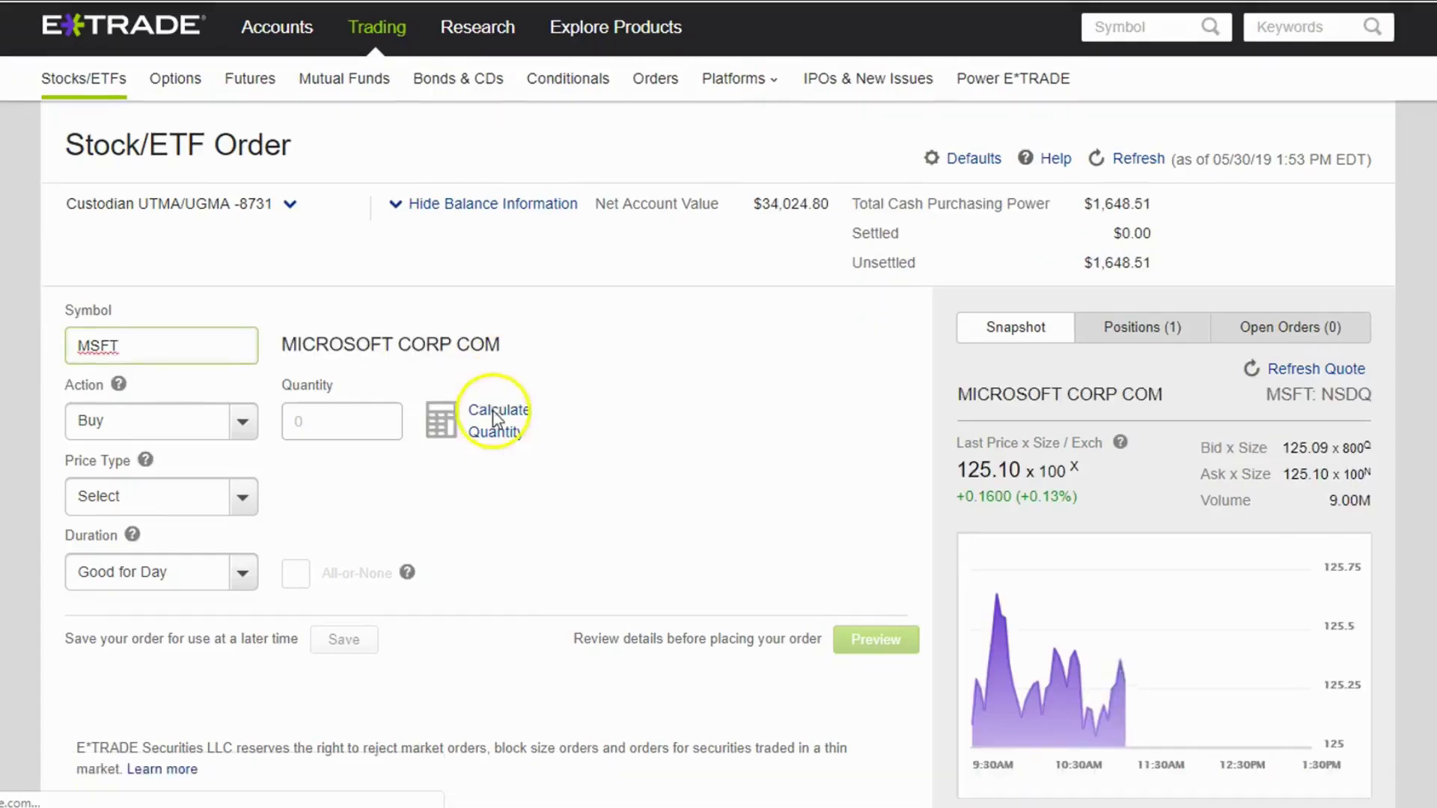
{"action": "scroll", "coordinate": [497, 411], "scroll_direction": "down", "scroll_amount": 2}
{"action": "type", "text": "2"}
{"action": "left_click", "coordinate": [82, 425]}
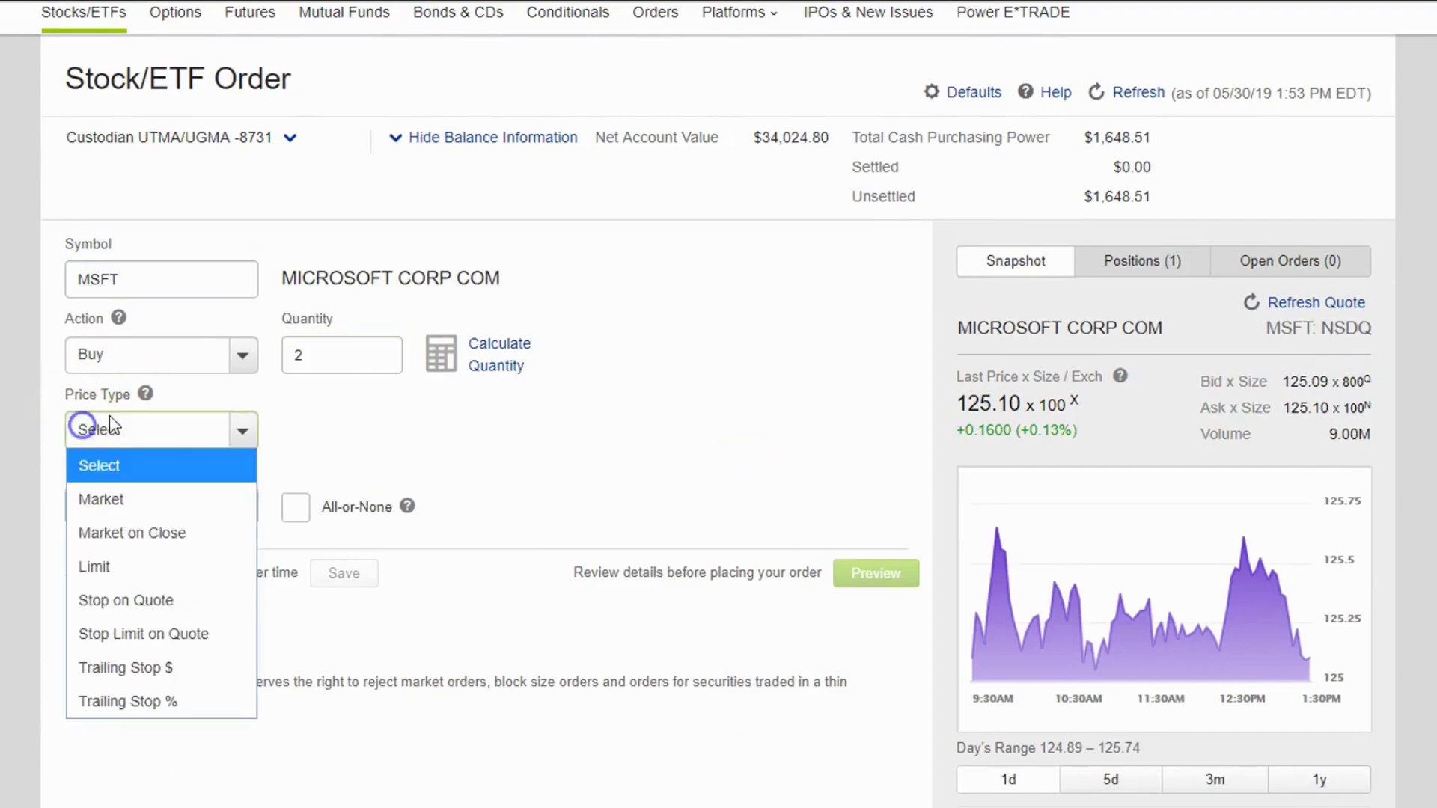
{"action": "left_click", "coordinate": [132, 501]}
Step: Preview and place the MSFT market buy order, and look over its confirmation
{"action": "left_click", "coordinate": [849, 638]}
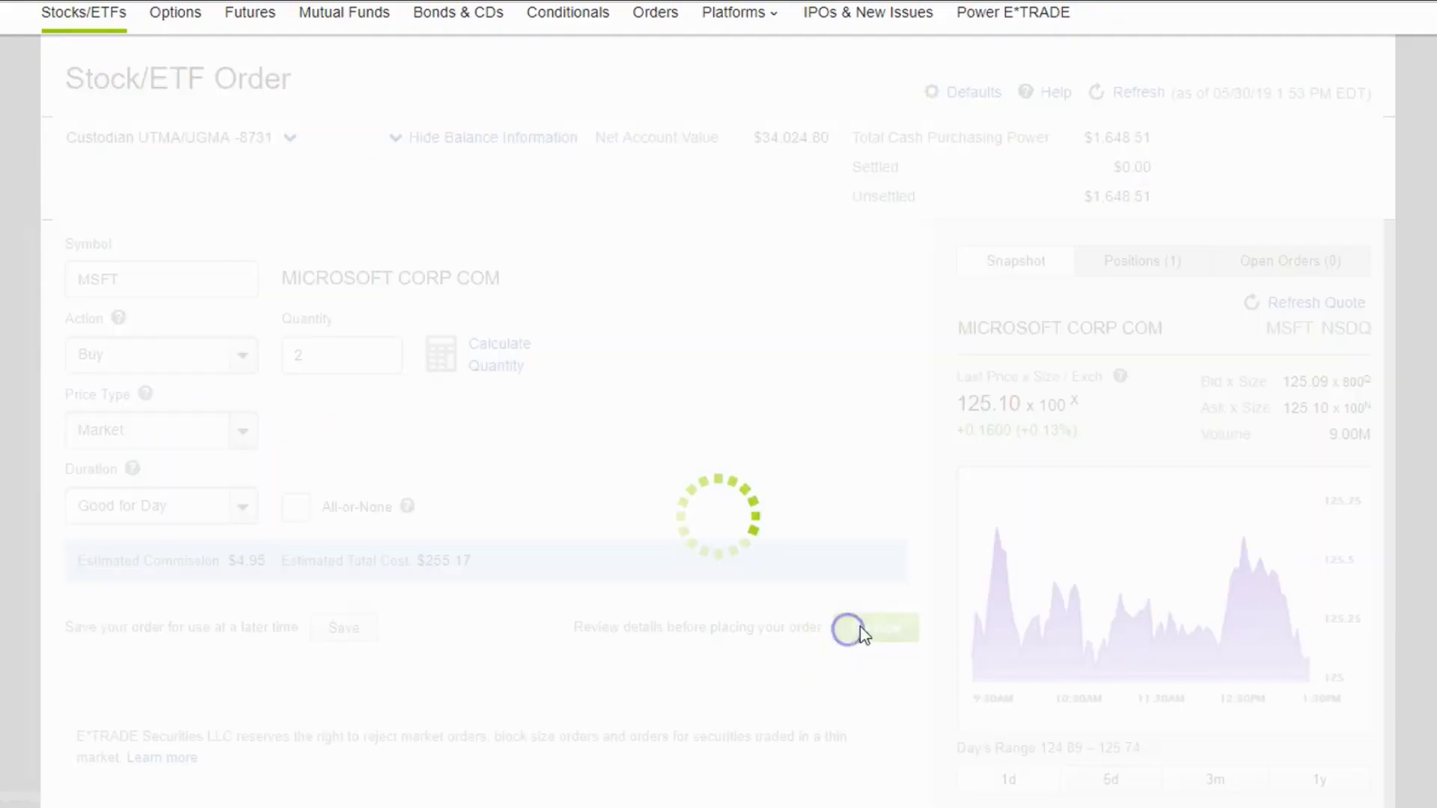
{"action": "left_click", "coordinate": [842, 619]}
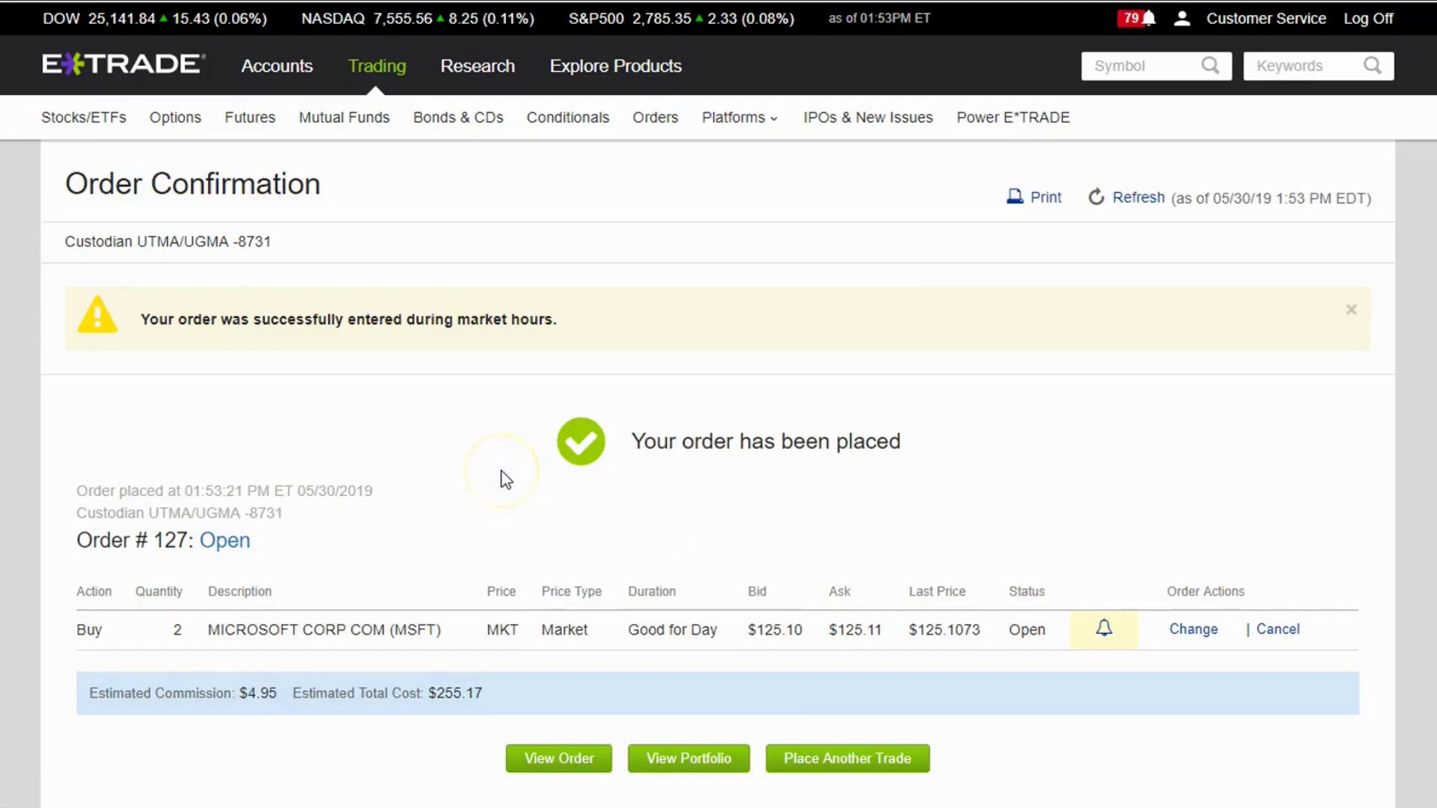
{"action": "scroll", "coordinate": [509, 479], "scroll_direction": "down", "scroll_amount": 2}
{"action": "scroll", "coordinate": [995, 382], "scroll_direction": "up", "scroll_amount": 2}
Step: Look up the PG quote and start a buy order for Procter and Gamble
{"action": "left_click", "coordinate": [1115, 66]}
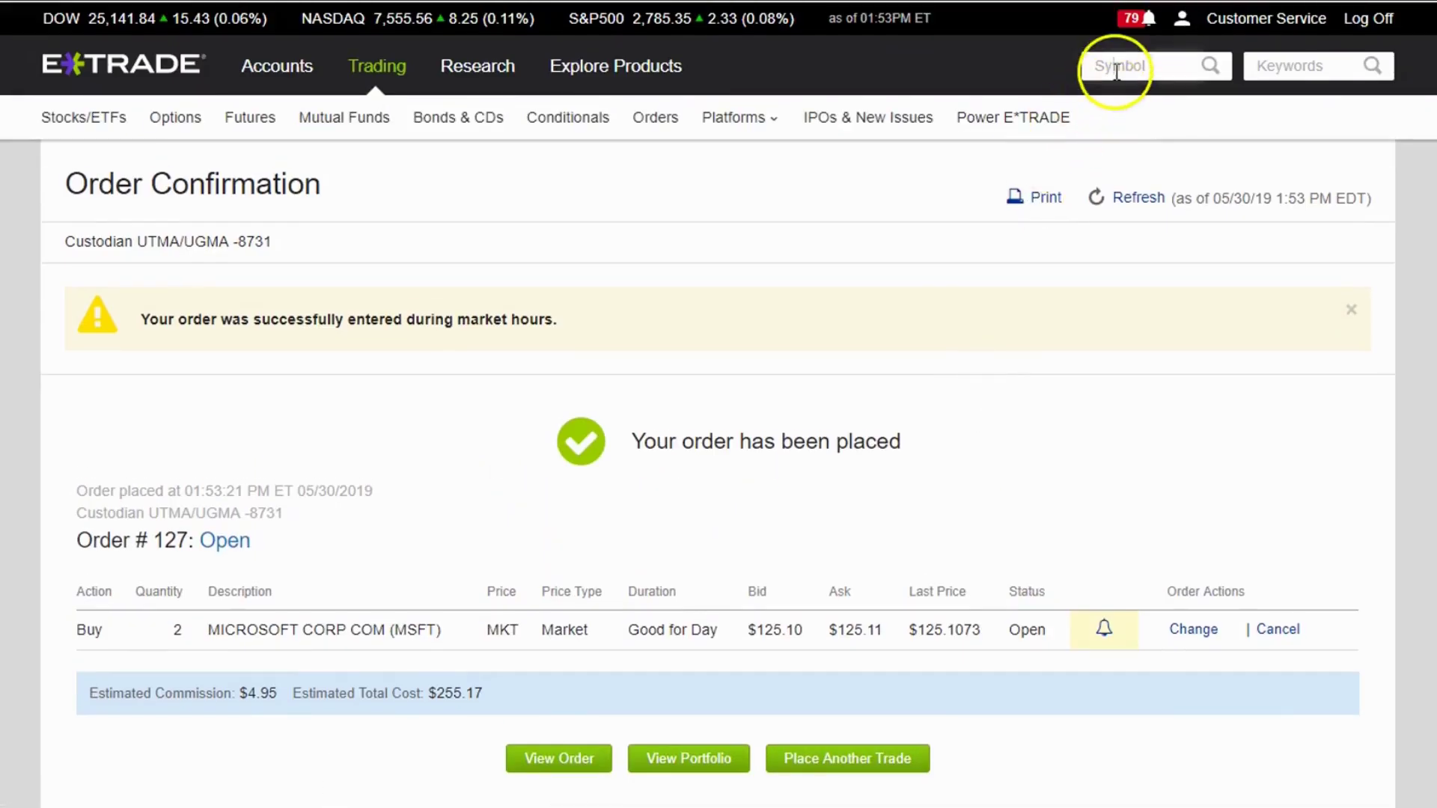
{"action": "type", "text": "PG"}
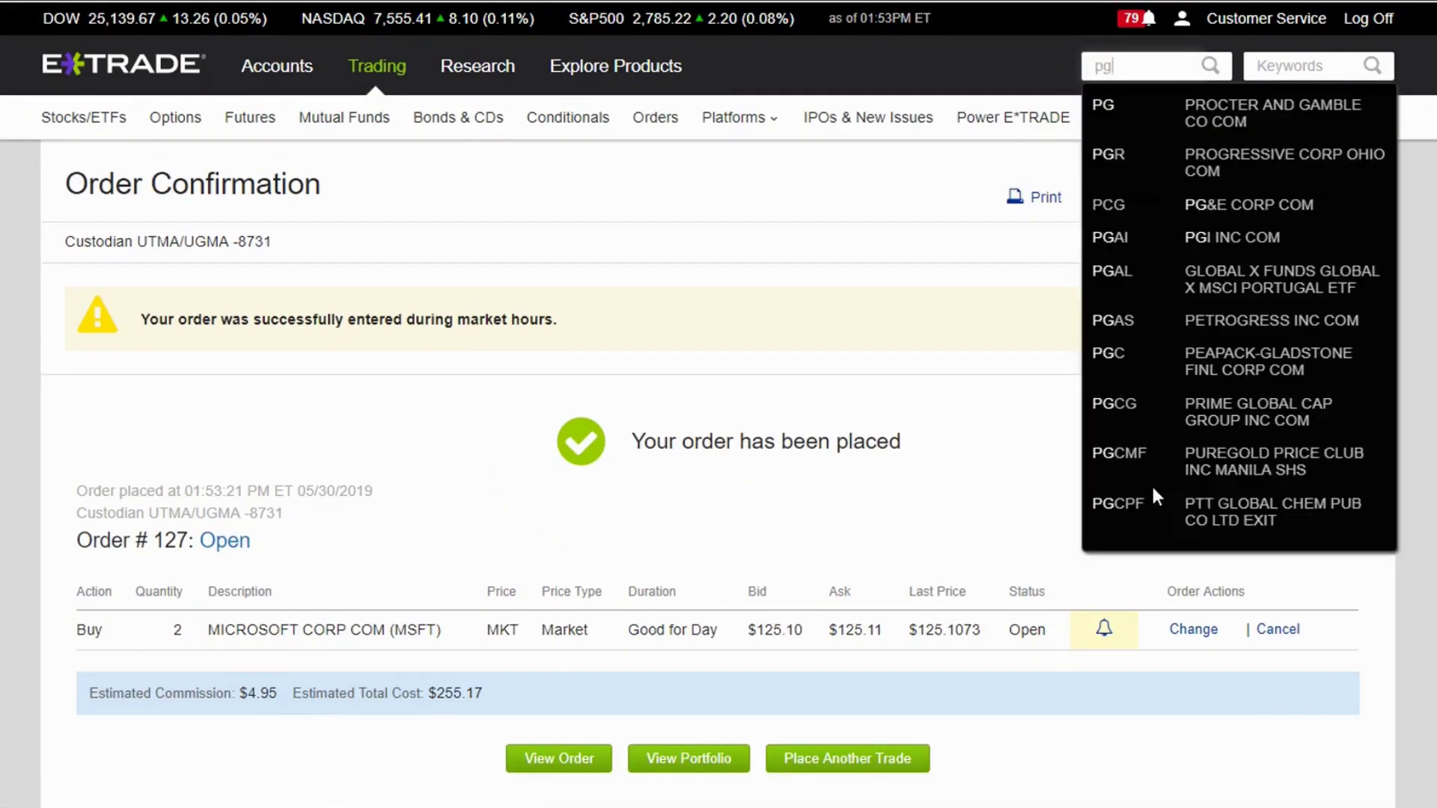
{"action": "left_click", "coordinate": [1149, 131]}
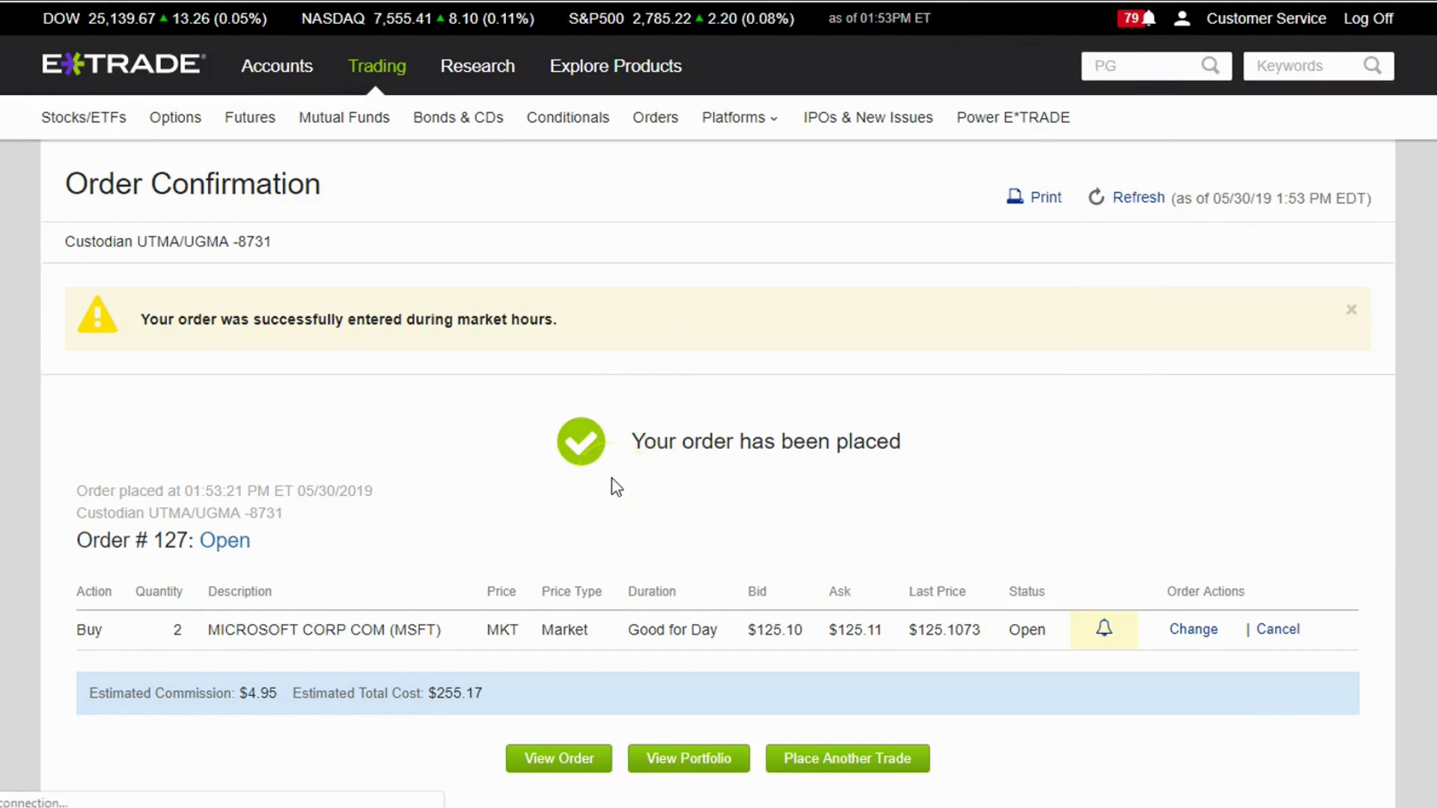
{"action": "left_click", "coordinate": [144, 460]}
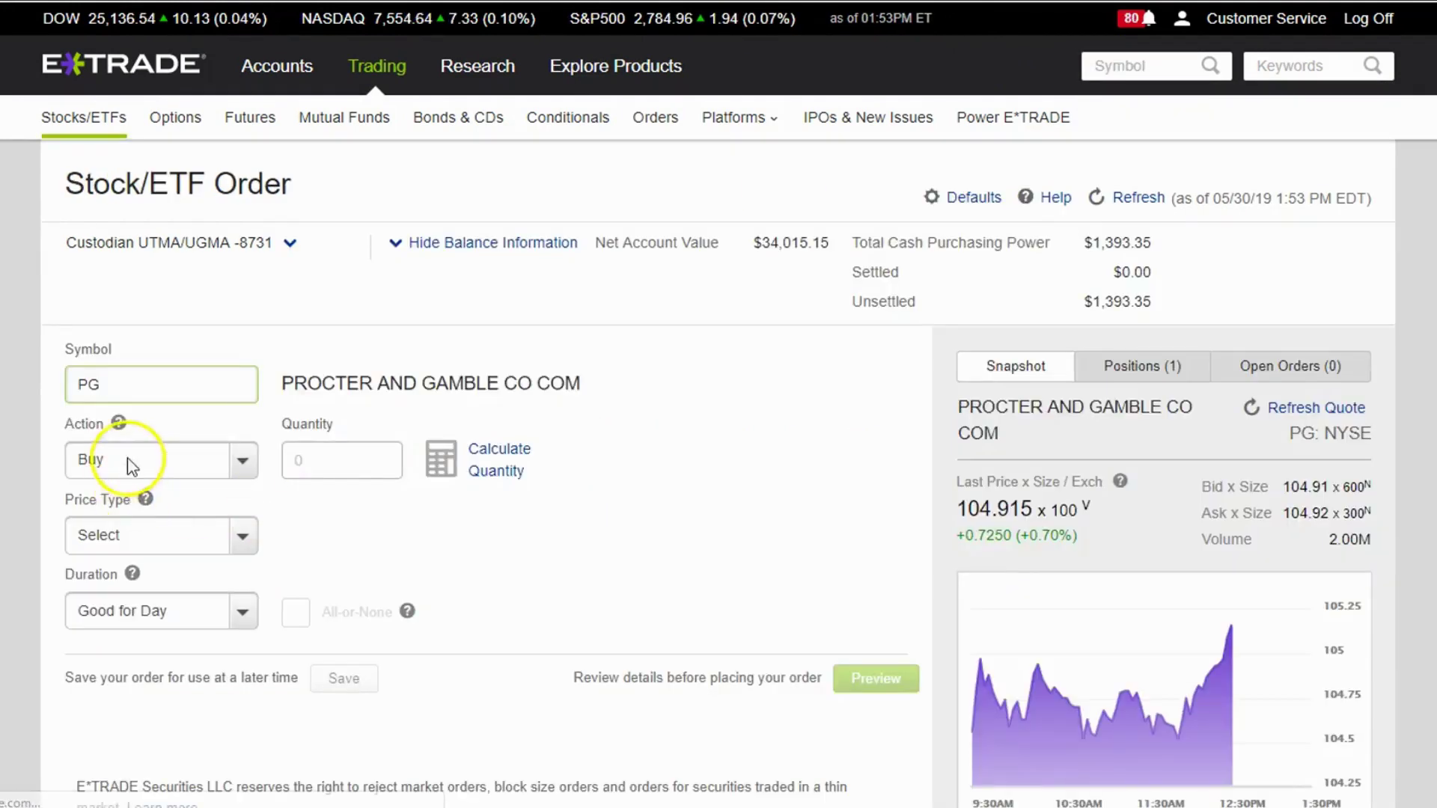
{"action": "left_click", "coordinate": [113, 494]}
Step: Set the PG buy order to quantity 2 with price type Market, and preview and place it
{"action": "left_click", "coordinate": [295, 457]}
{"action": "type", "text": "2"}
{"action": "left_click", "coordinate": [124, 557]}
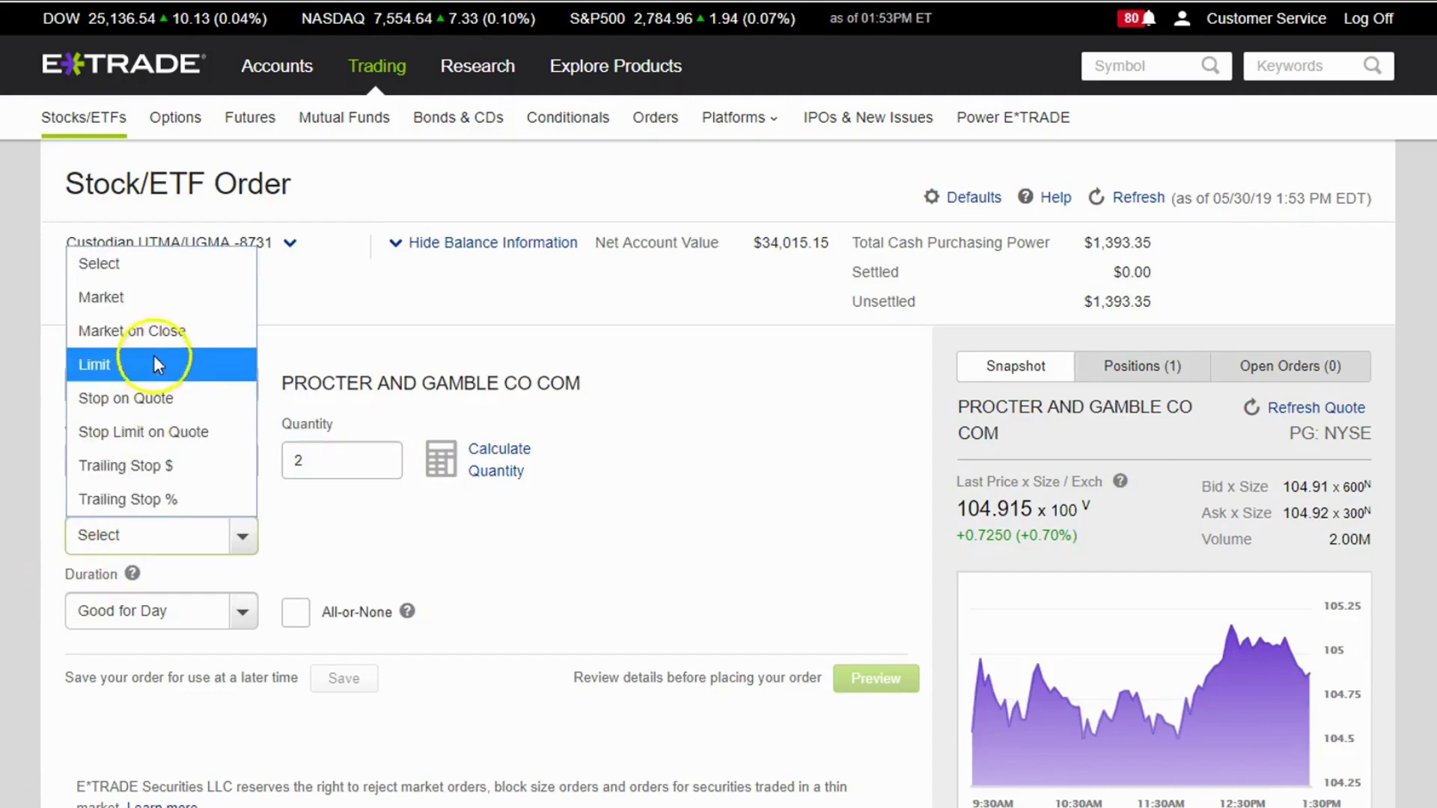
{"action": "left_click", "coordinate": [135, 295]}
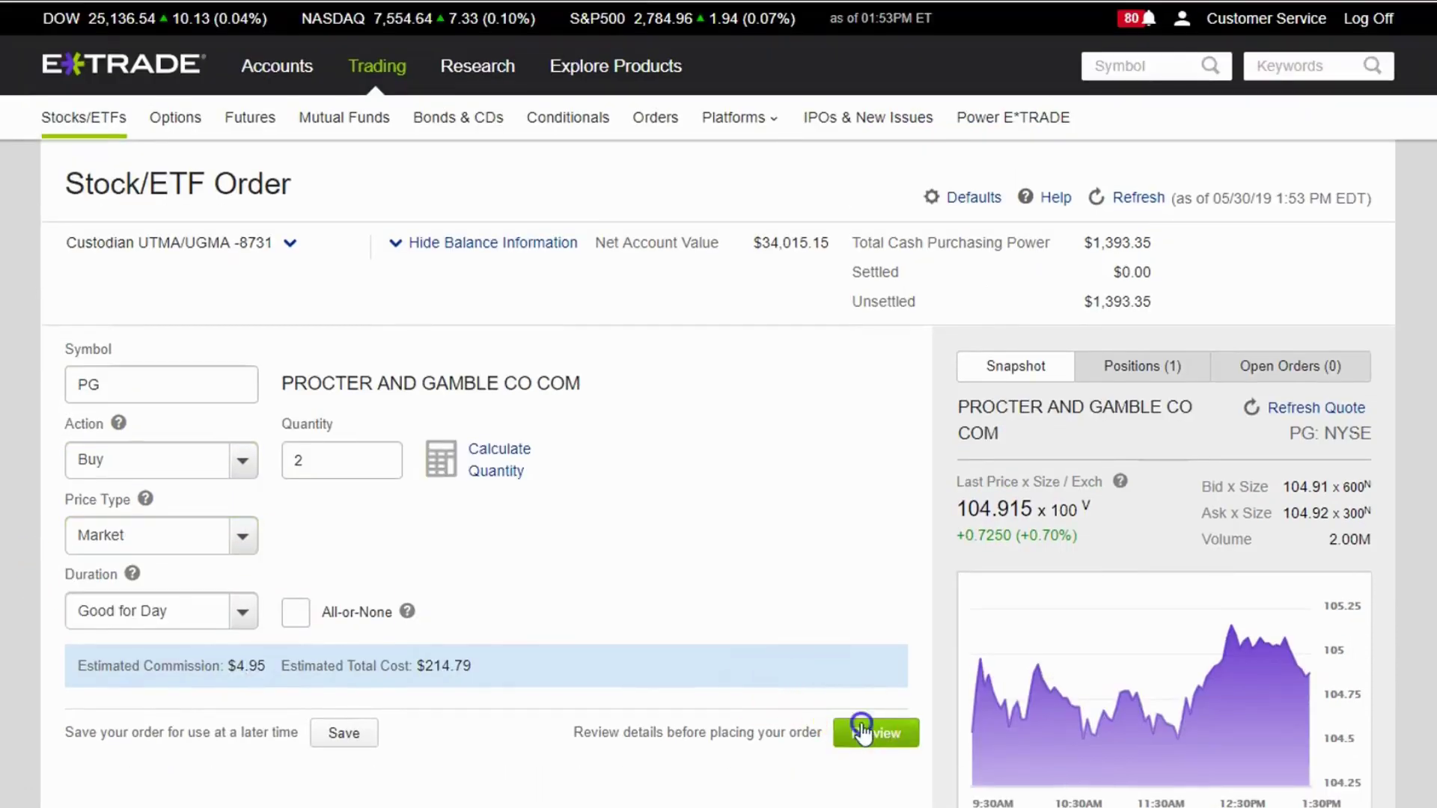
{"action": "left_click", "coordinate": [862, 730]}
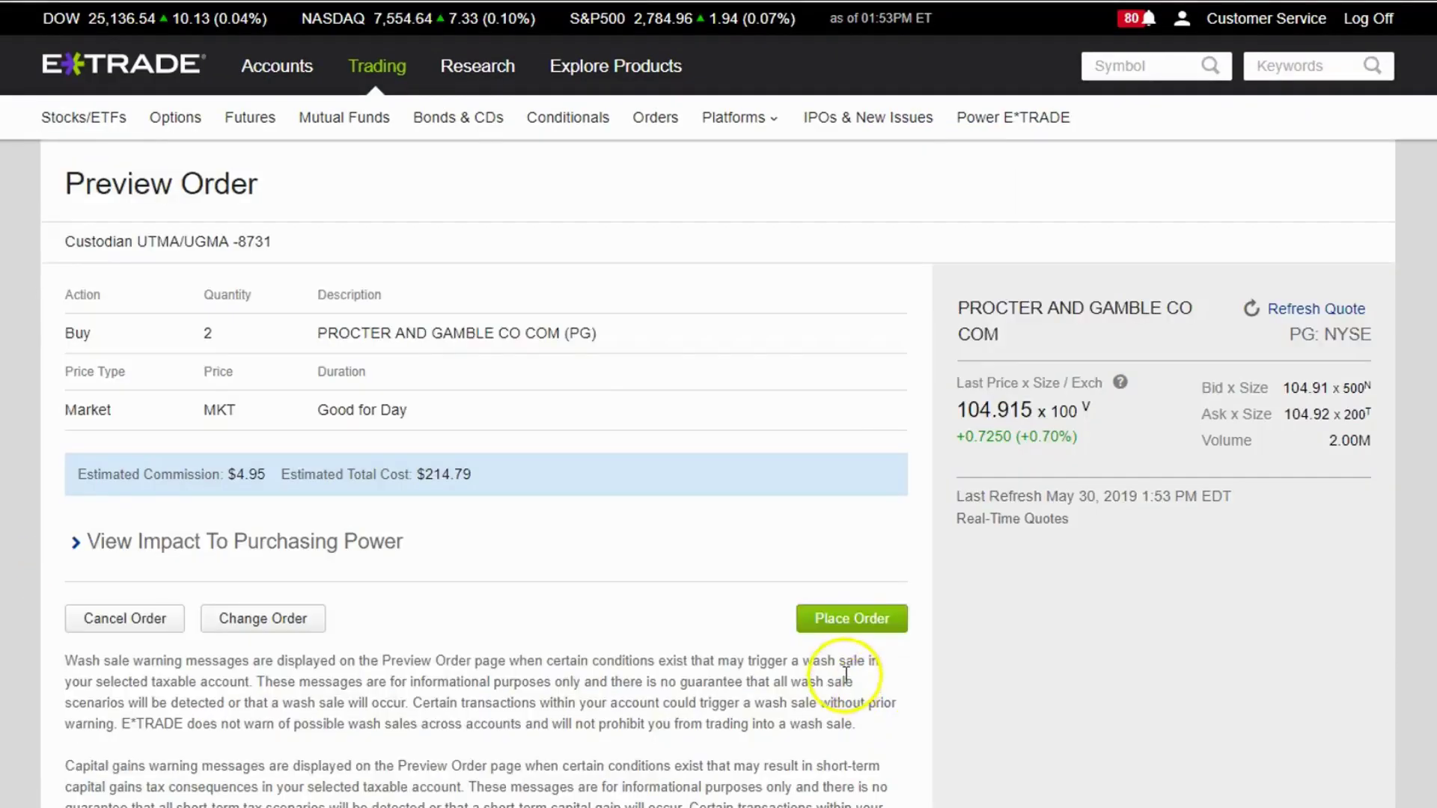
{"action": "left_click", "coordinate": [940, 616]}
Step: Look up the PFE quote and start a buy order for Pfizer from its snapshot page
{"action": "left_click", "coordinate": [1128, 67]}
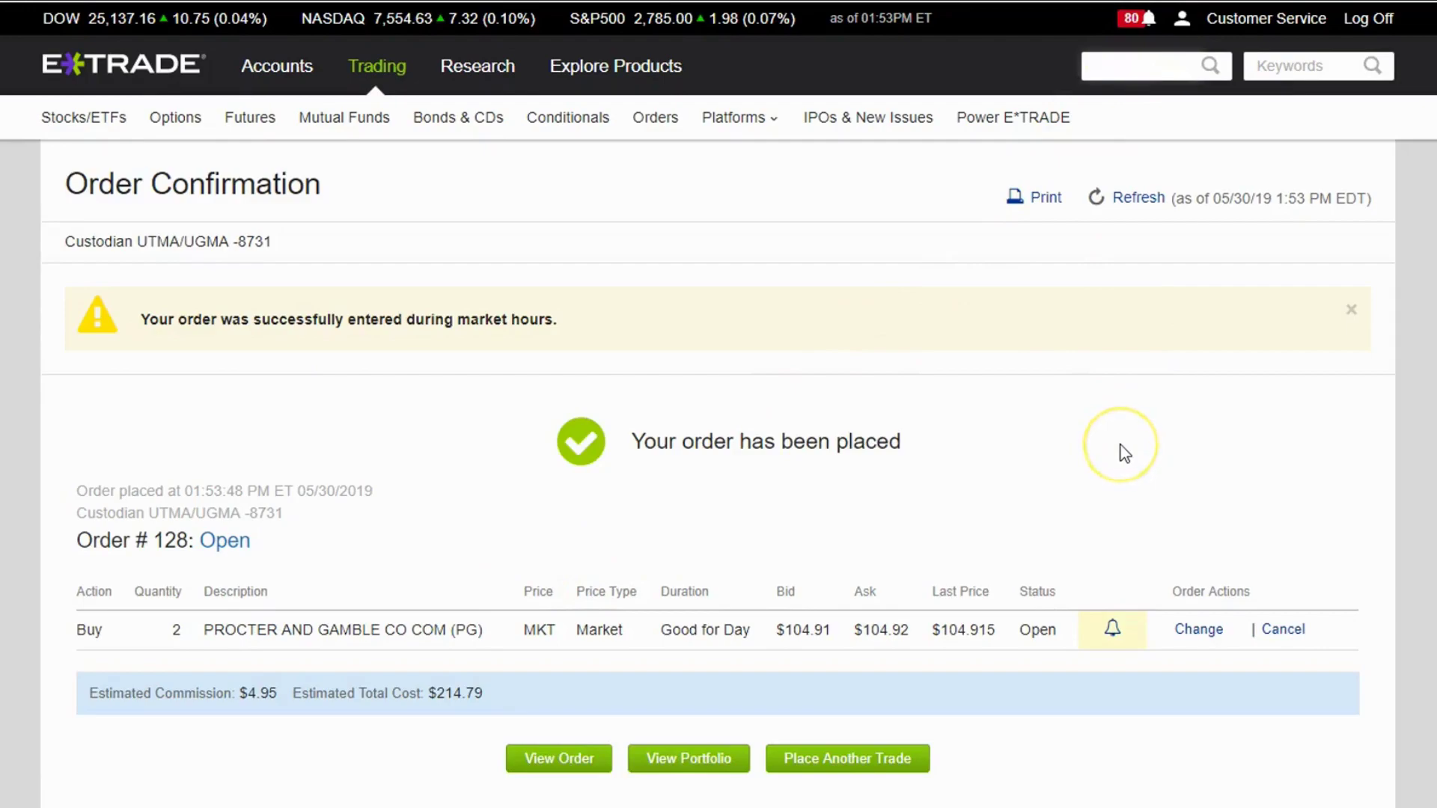
{"action": "type", "text": "PFE"}
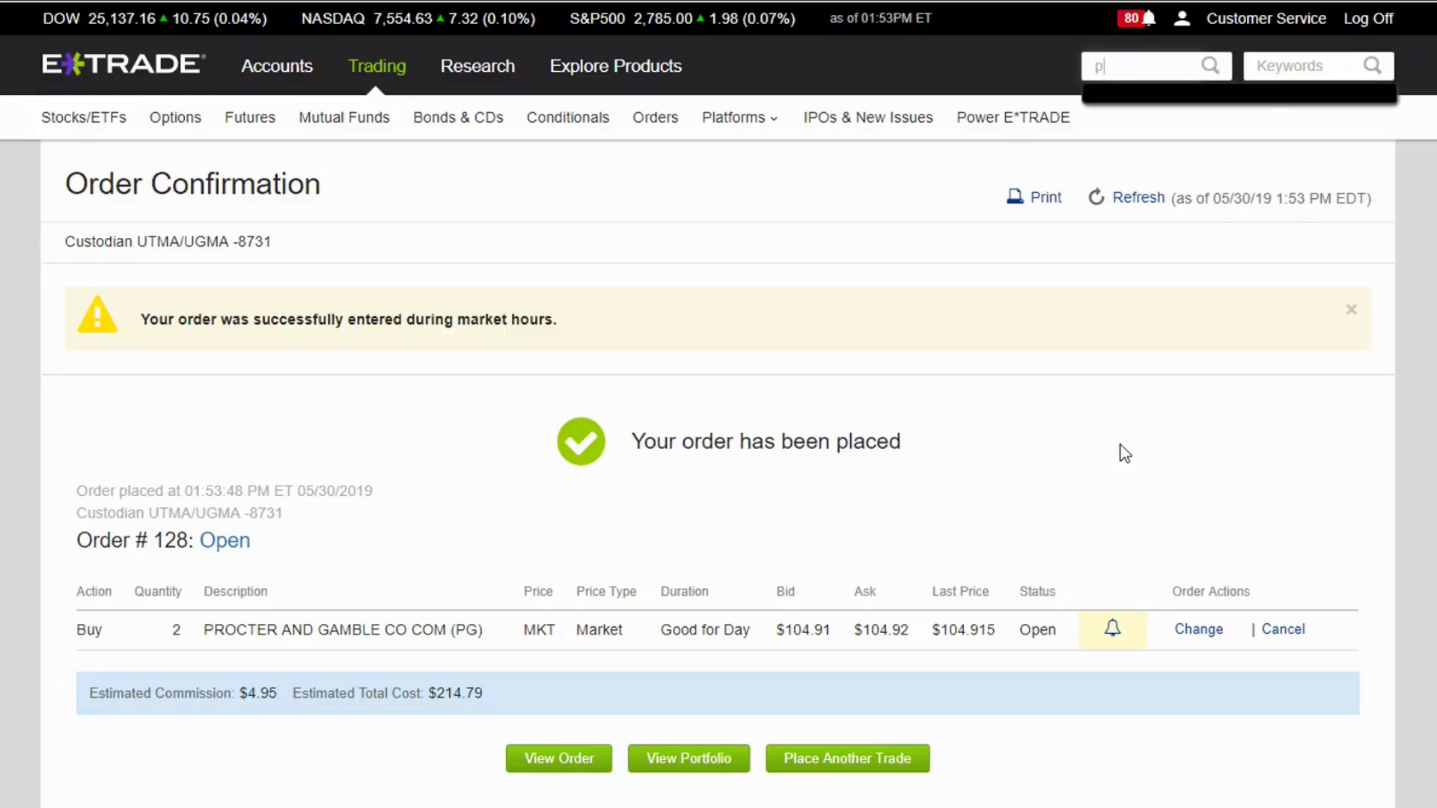
{"action": "left_click", "coordinate": [1215, 116]}
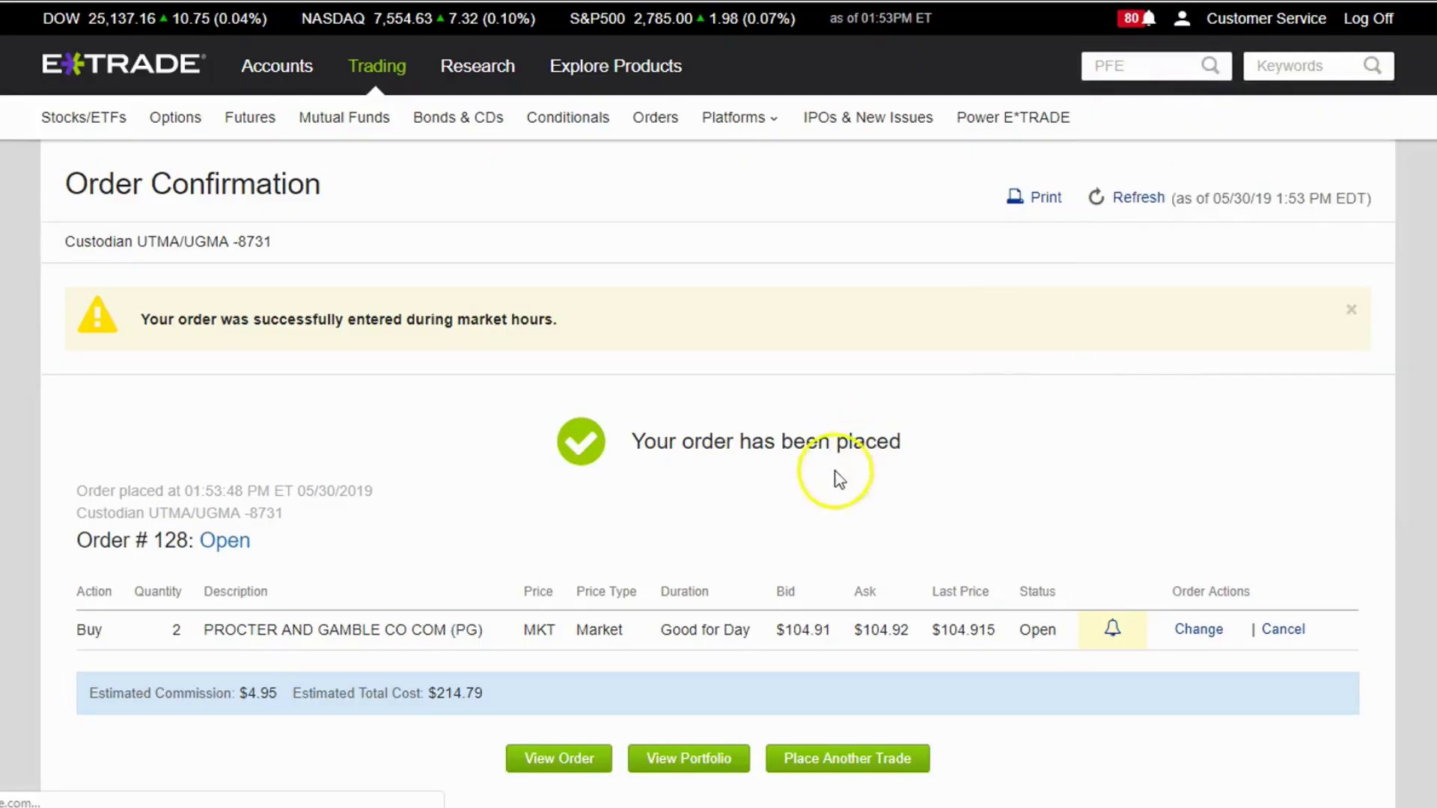
{"action": "left_click", "coordinate": [883, 259]}
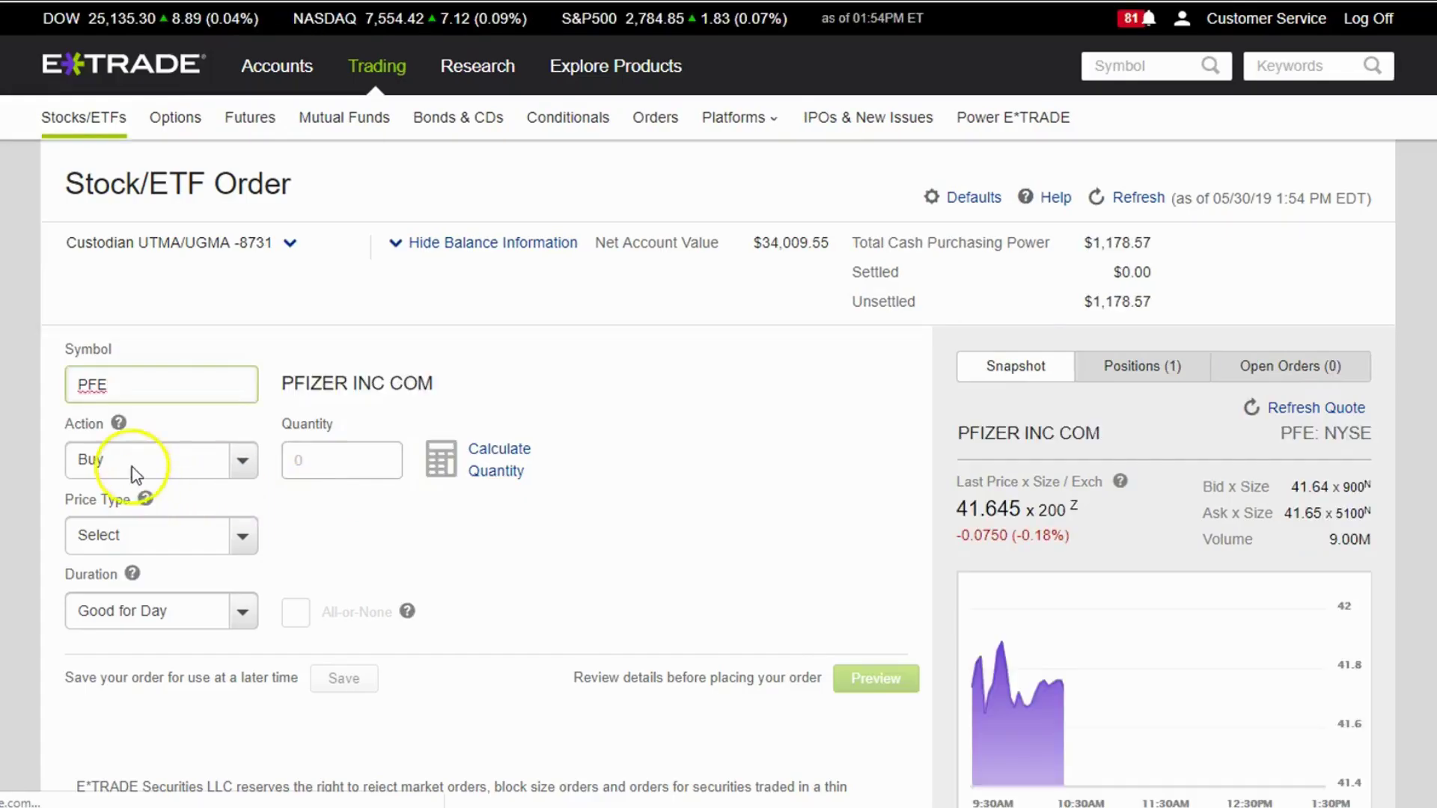
Step: Set the PFE buy order to price type Market with quantity 2, and preview and place it
{"action": "left_click", "coordinate": [133, 554]}
{"action": "left_click", "coordinate": [304, 459]}
{"action": "type", "text": "2"}
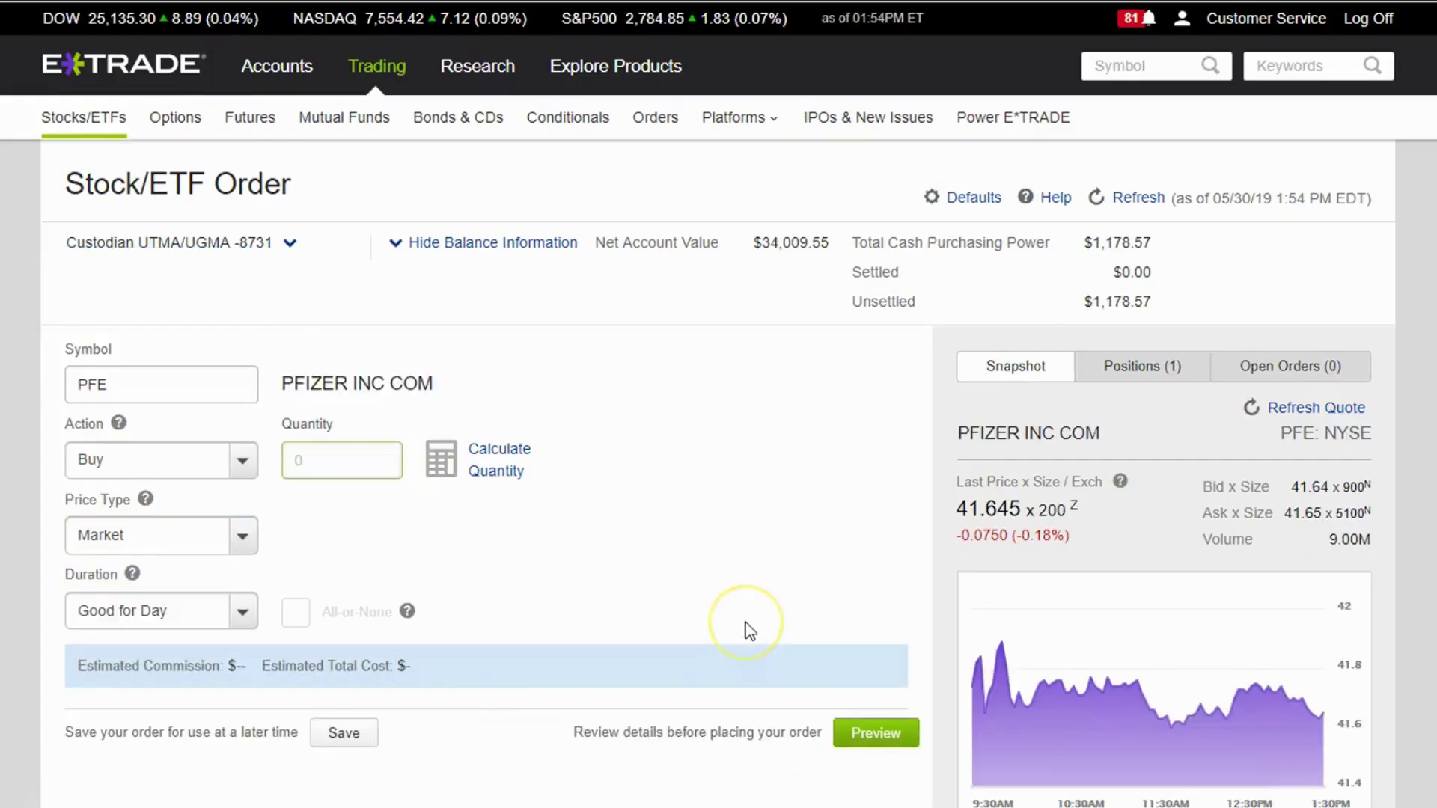
{"action": "scroll", "coordinate": [674, 584], "scroll_direction": "down", "scroll_amount": 2}
{"action": "left_click", "coordinate": [872, 623]}
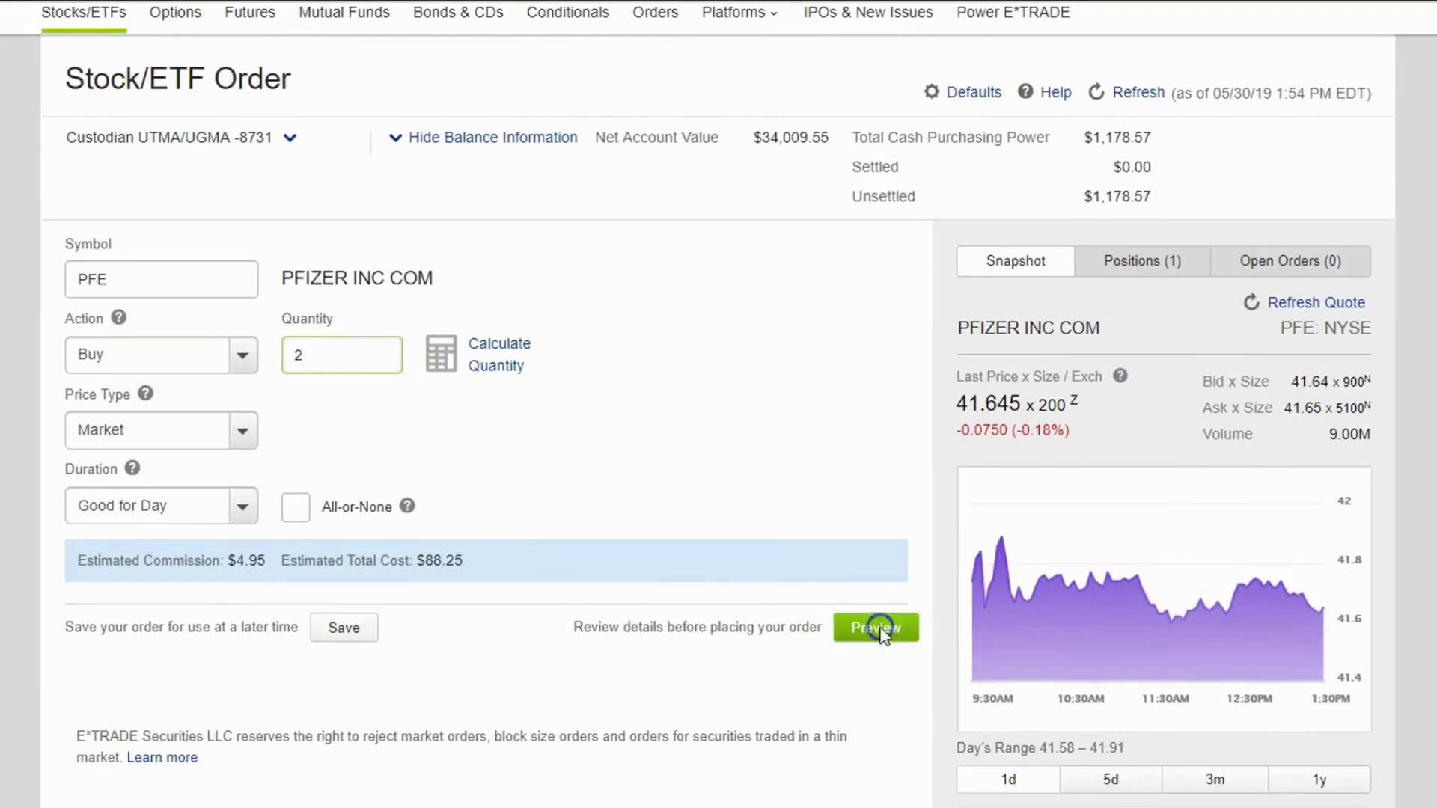
{"action": "left_click", "coordinate": [853, 619]}
Step: Look up TXN and place a market buy order for 2 shares of Texas Instruments
{"action": "left_click", "coordinate": [1183, 75]}
{"action": "type", "text": "txn"}
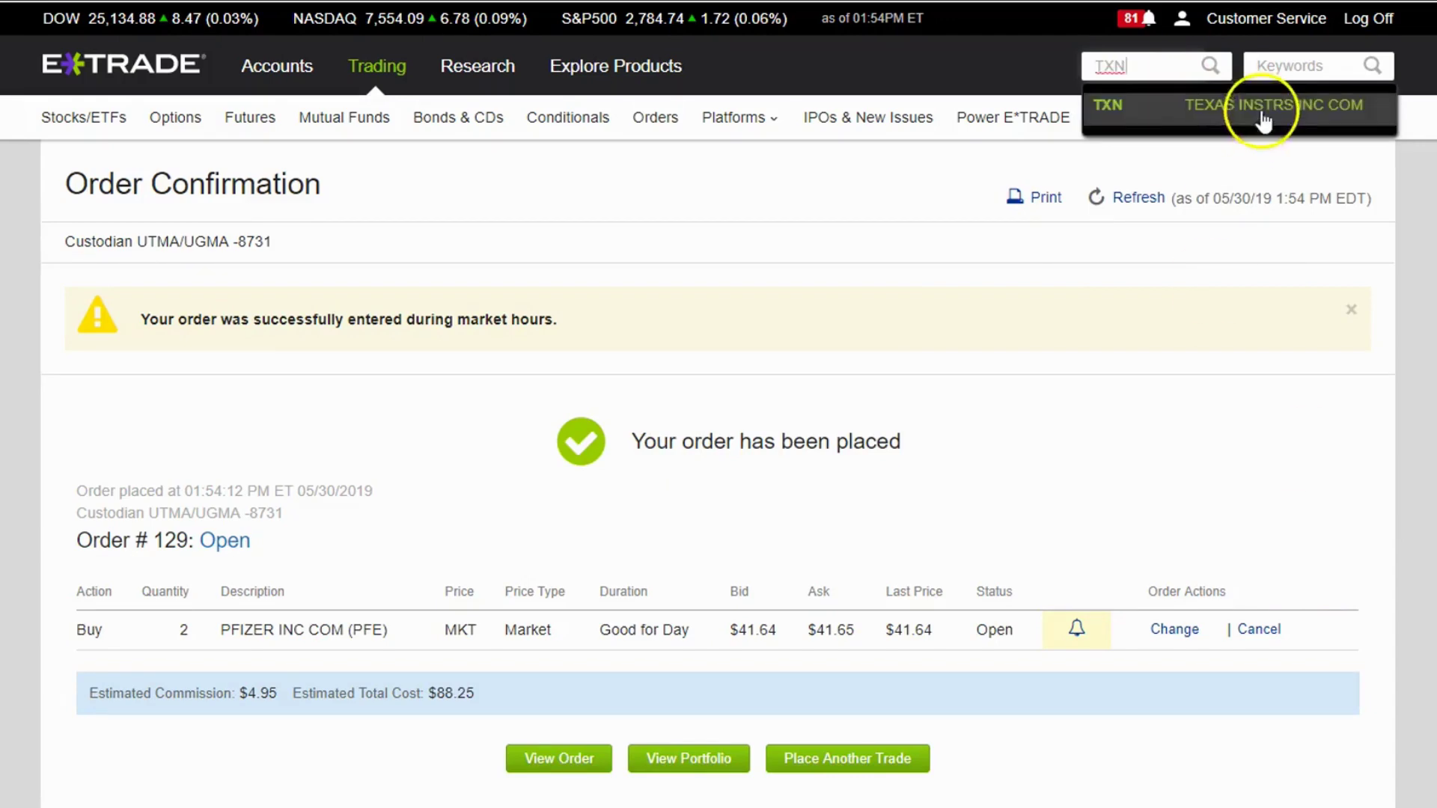
{"action": "left_click", "coordinate": [1255, 105]}
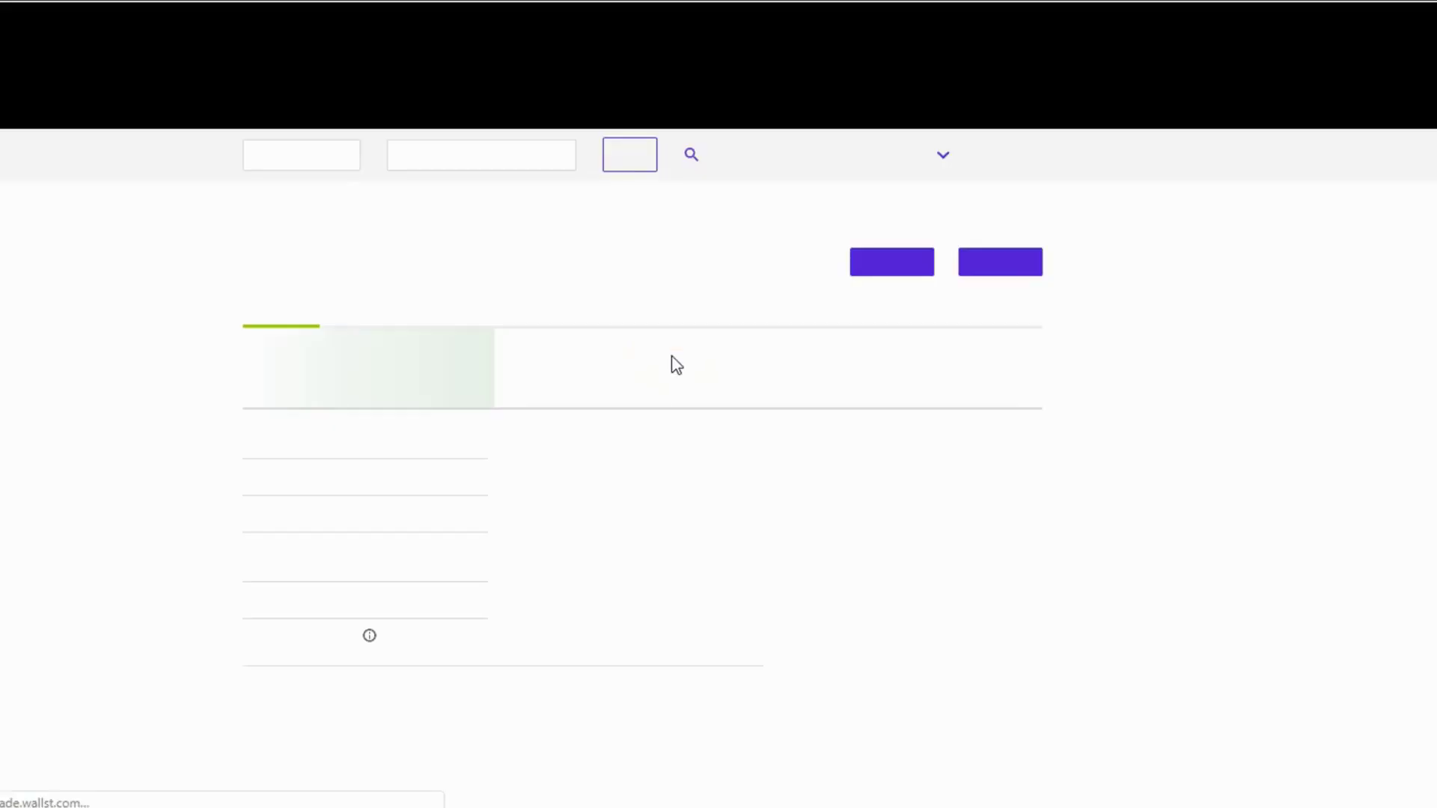
{"action": "scroll", "coordinate": [749, 322], "scroll_direction": "down", "scroll_amount": 2}
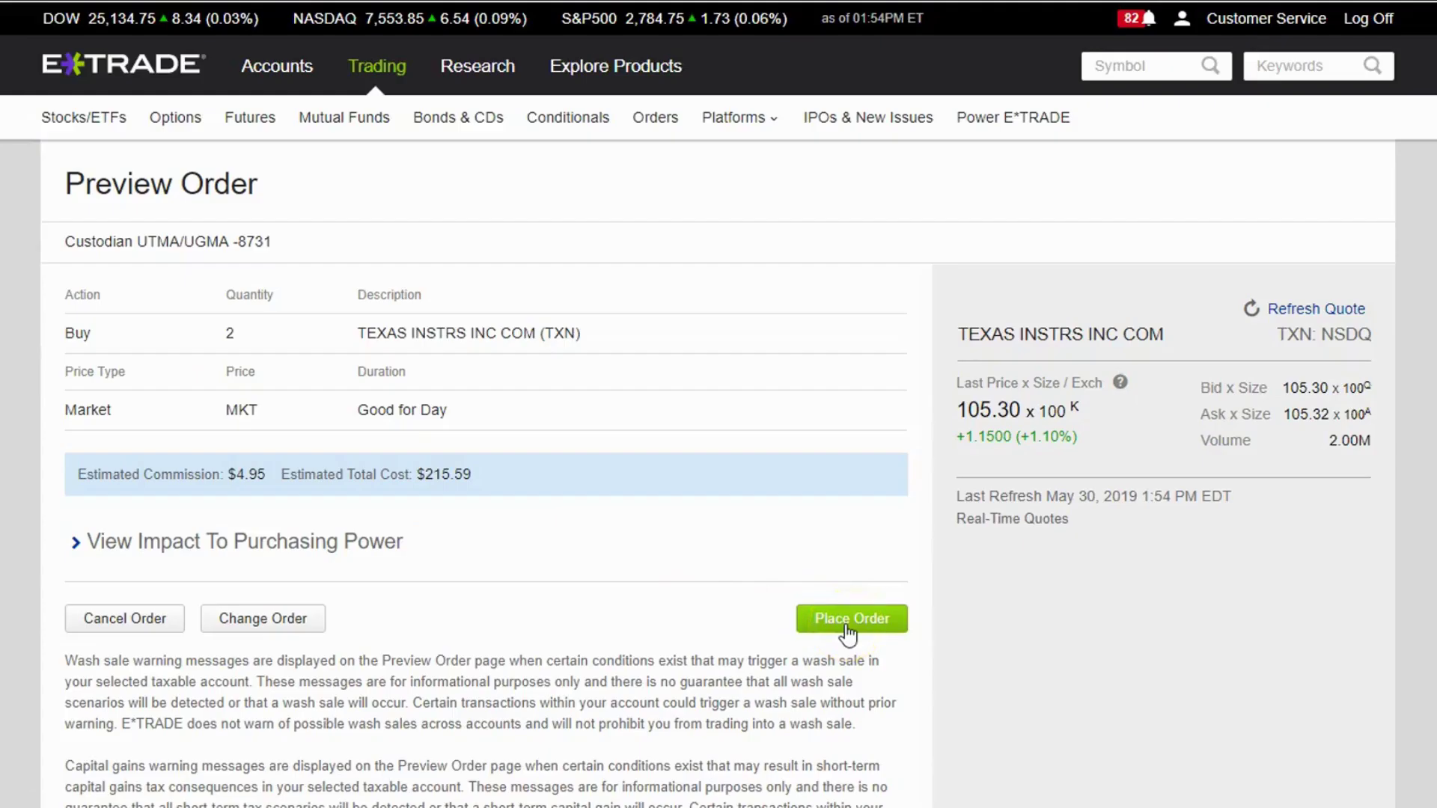
{"action": "left_click", "coordinate": [848, 621]}
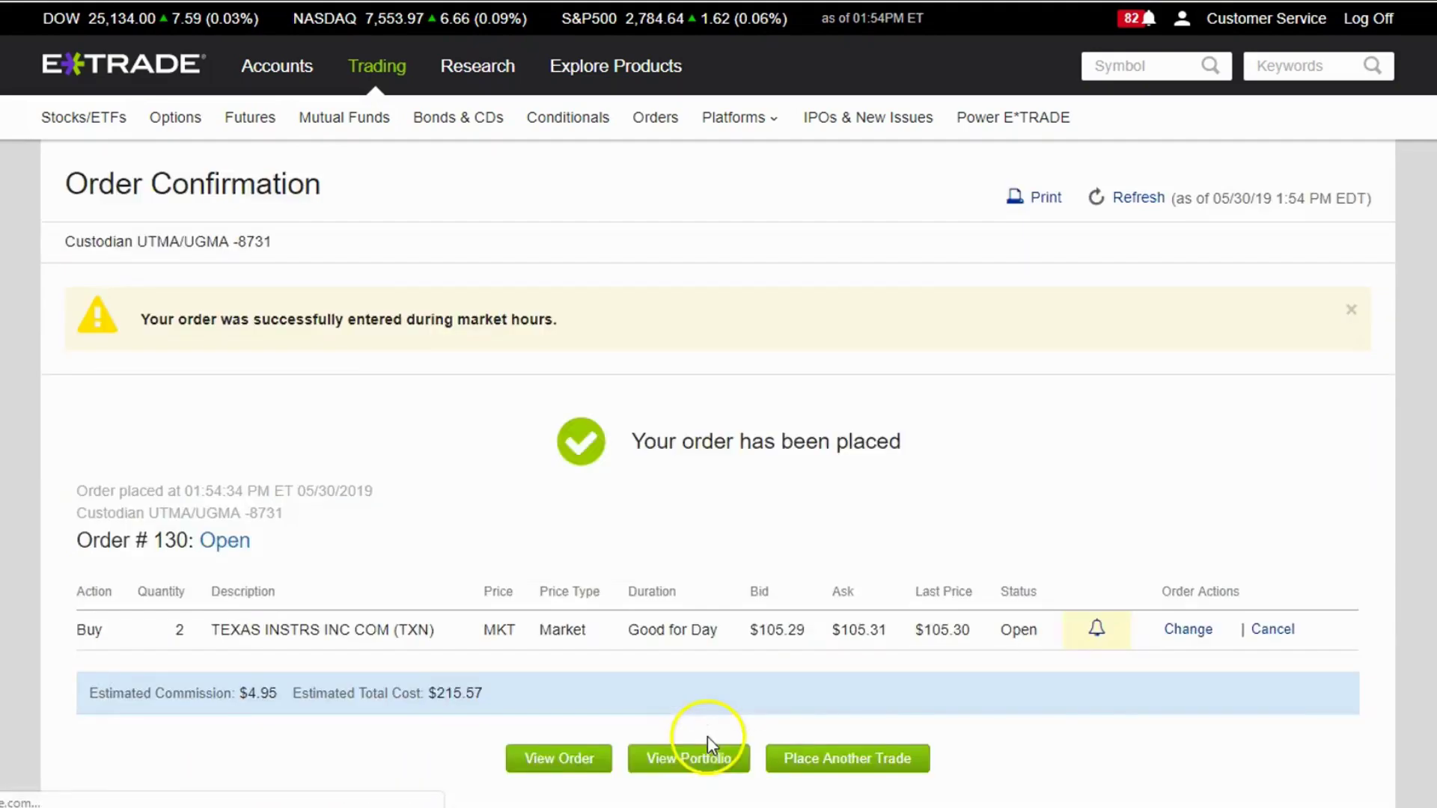
Step: Look up the V quote and start a buy order for Visa from its snapshot page
{"action": "scroll", "coordinate": [659, 726], "scroll_direction": "down", "scroll_amount": 1}
{"action": "scroll", "coordinate": [891, 266], "scroll_direction": "up", "scroll_amount": 1}
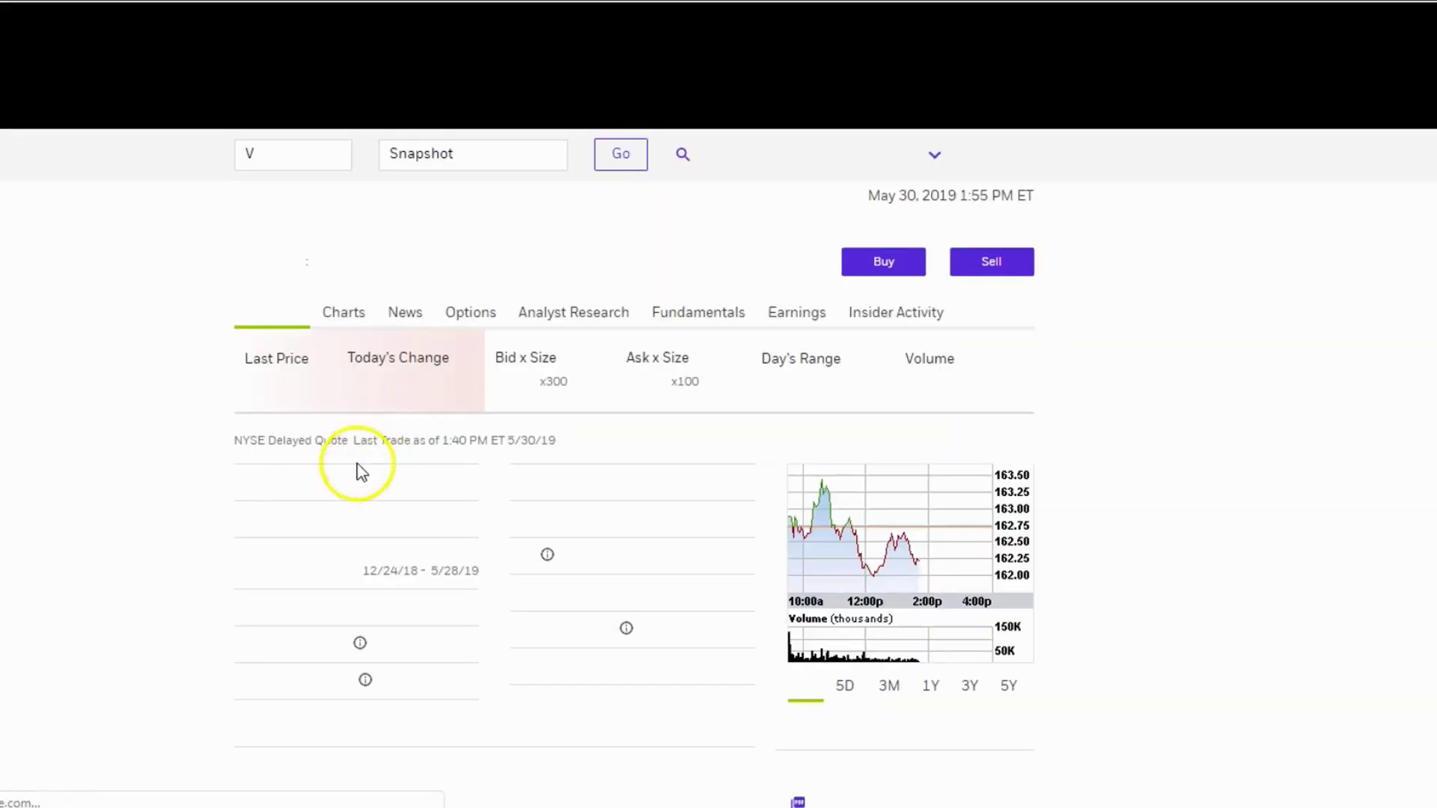
{"action": "left_click", "coordinate": [877, 309]}
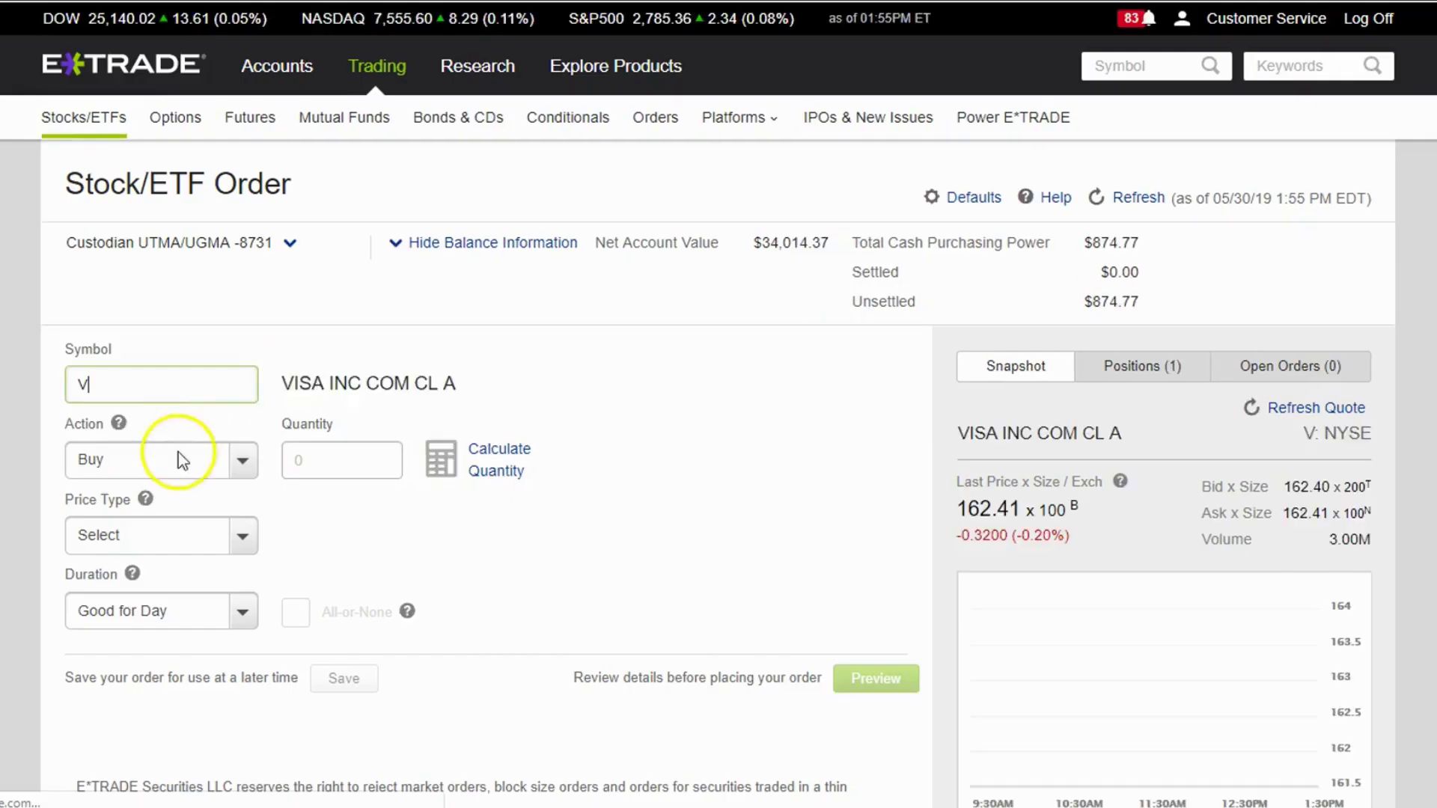
Step: Set the Visa buy order to quantity 2 with price type Market, and preview and place it
{"action": "left_click", "coordinate": [328, 461]}
{"action": "type", "text": "2"}
{"action": "left_click", "coordinate": [229, 533]}
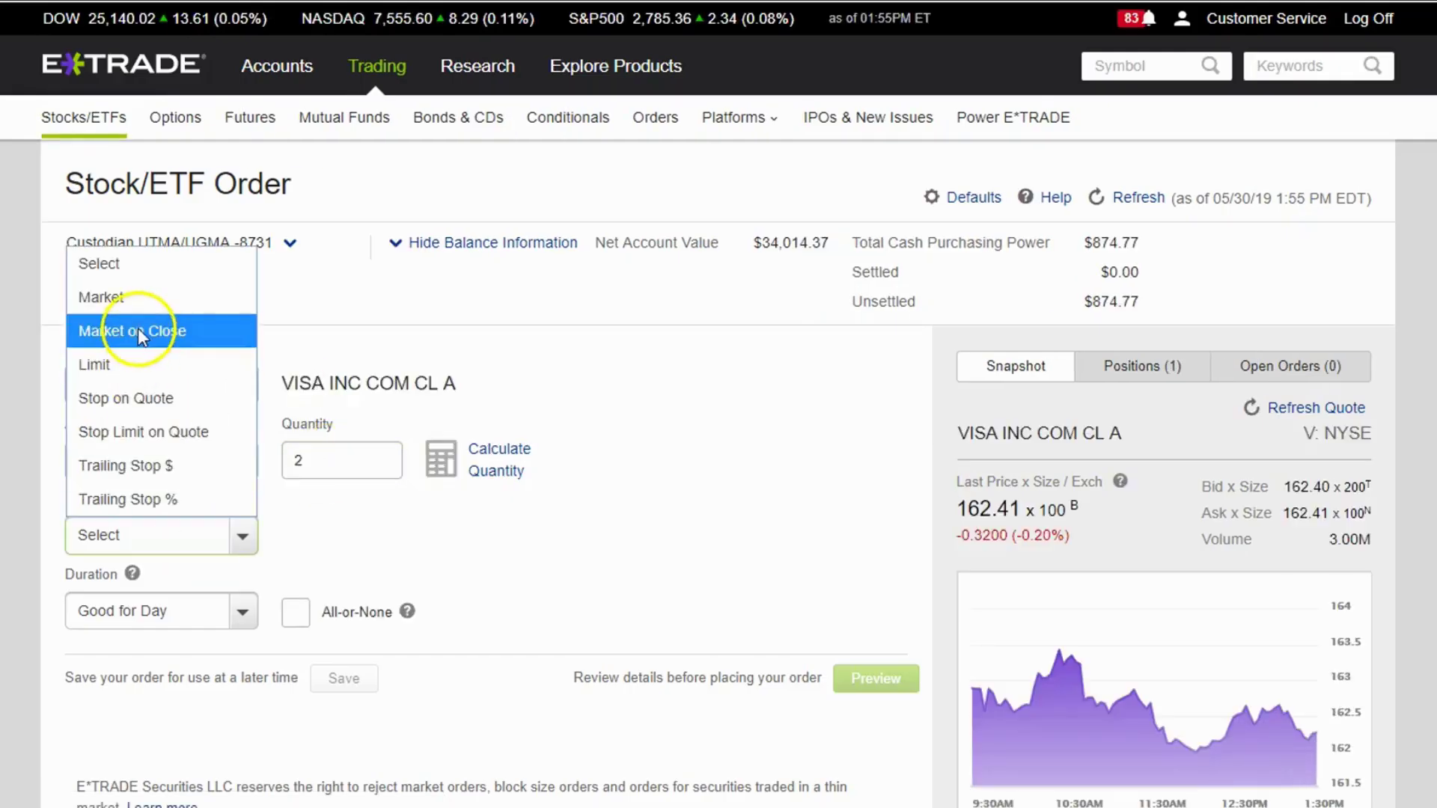
{"action": "left_click", "coordinate": [112, 295]}
{"action": "left_click", "coordinate": [879, 735]}
{"action": "left_click", "coordinate": [842, 620]}
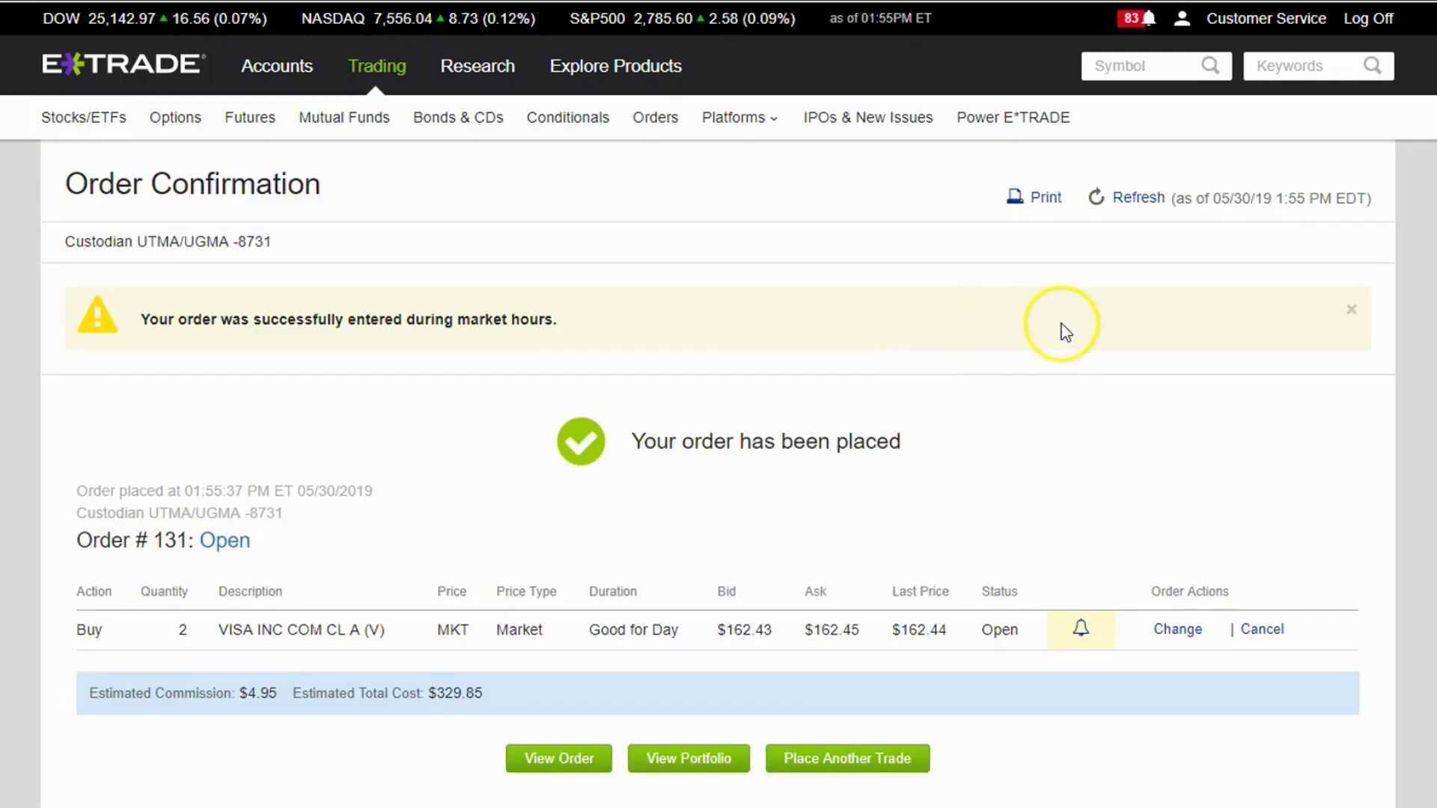
Step: Look up the STOR symbol and open the snapshot page for Store Capital
{"action": "left_click", "coordinate": [1115, 66]}
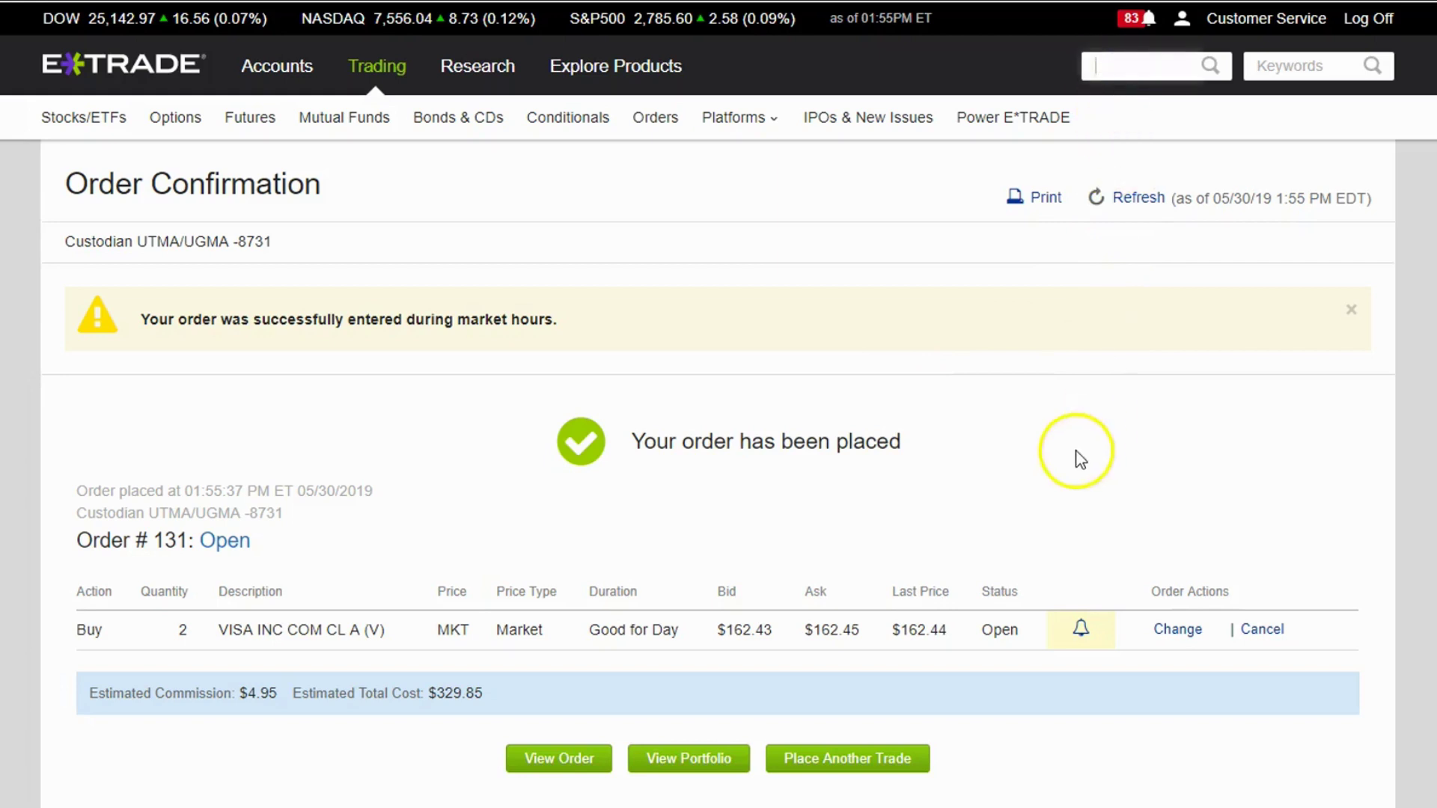
{"action": "type", "text": "stor"}
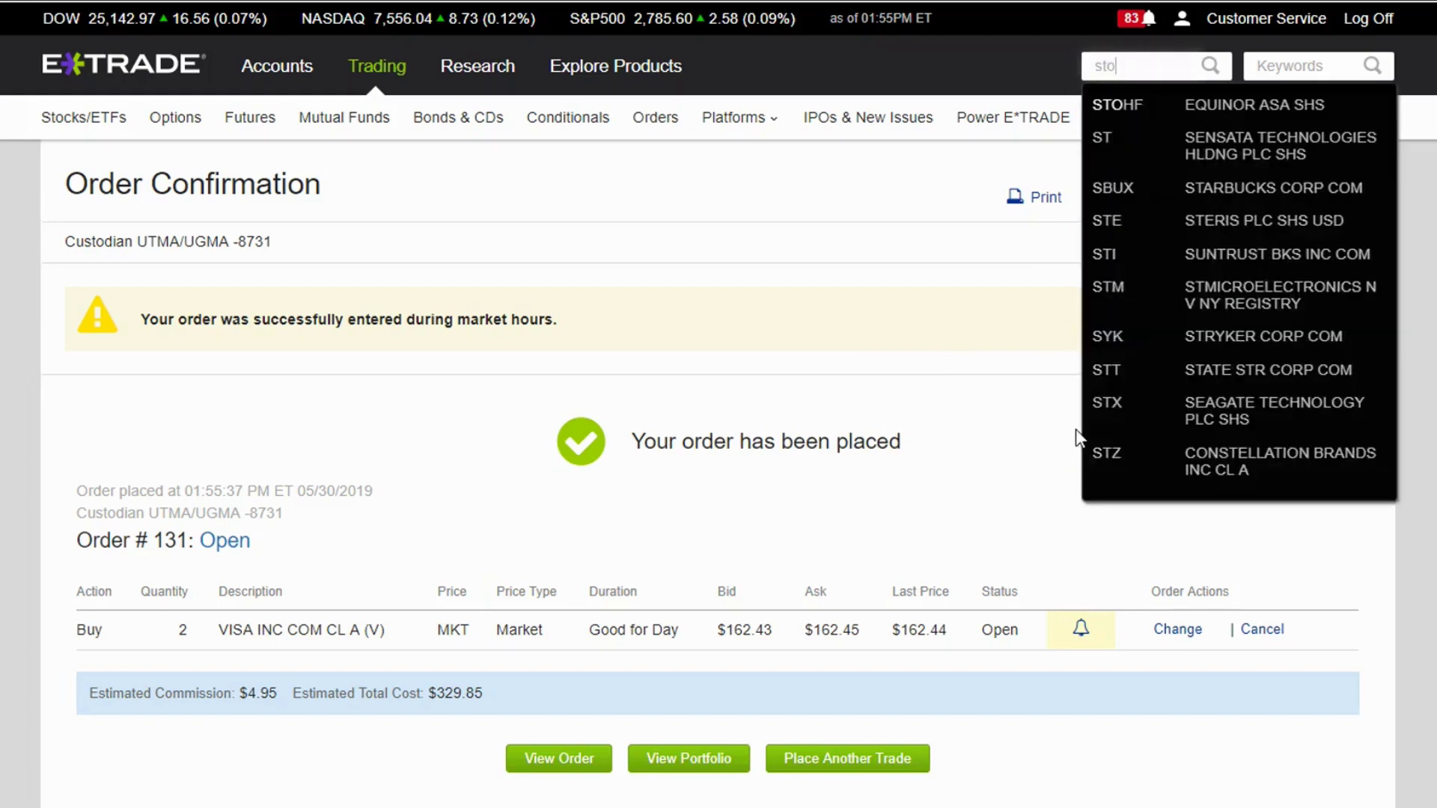
{"action": "left_click", "coordinate": [1192, 103]}
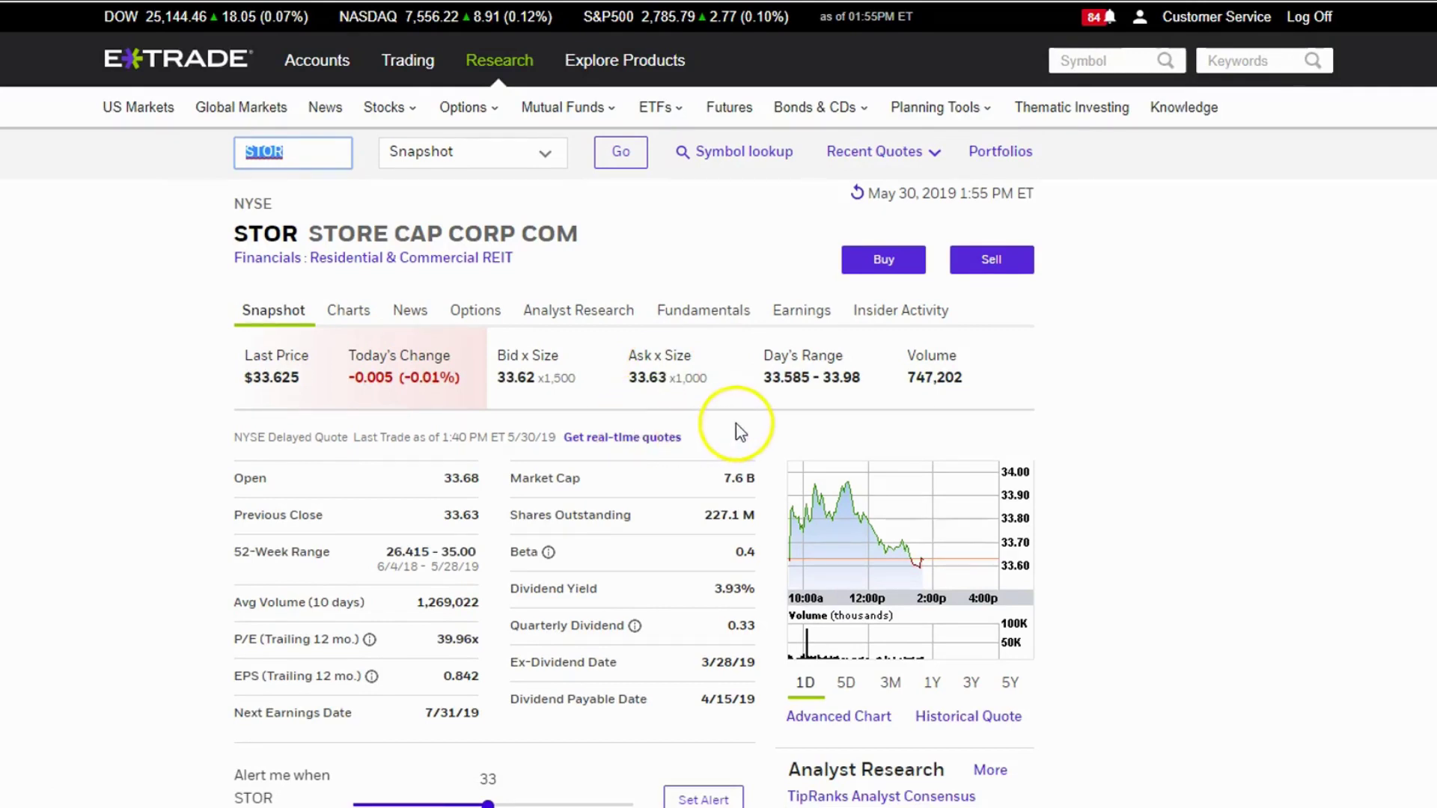
Step: Create a market buy order for 10 shares of STOR, and preview and place it
{"action": "left_click", "coordinate": [884, 259]}
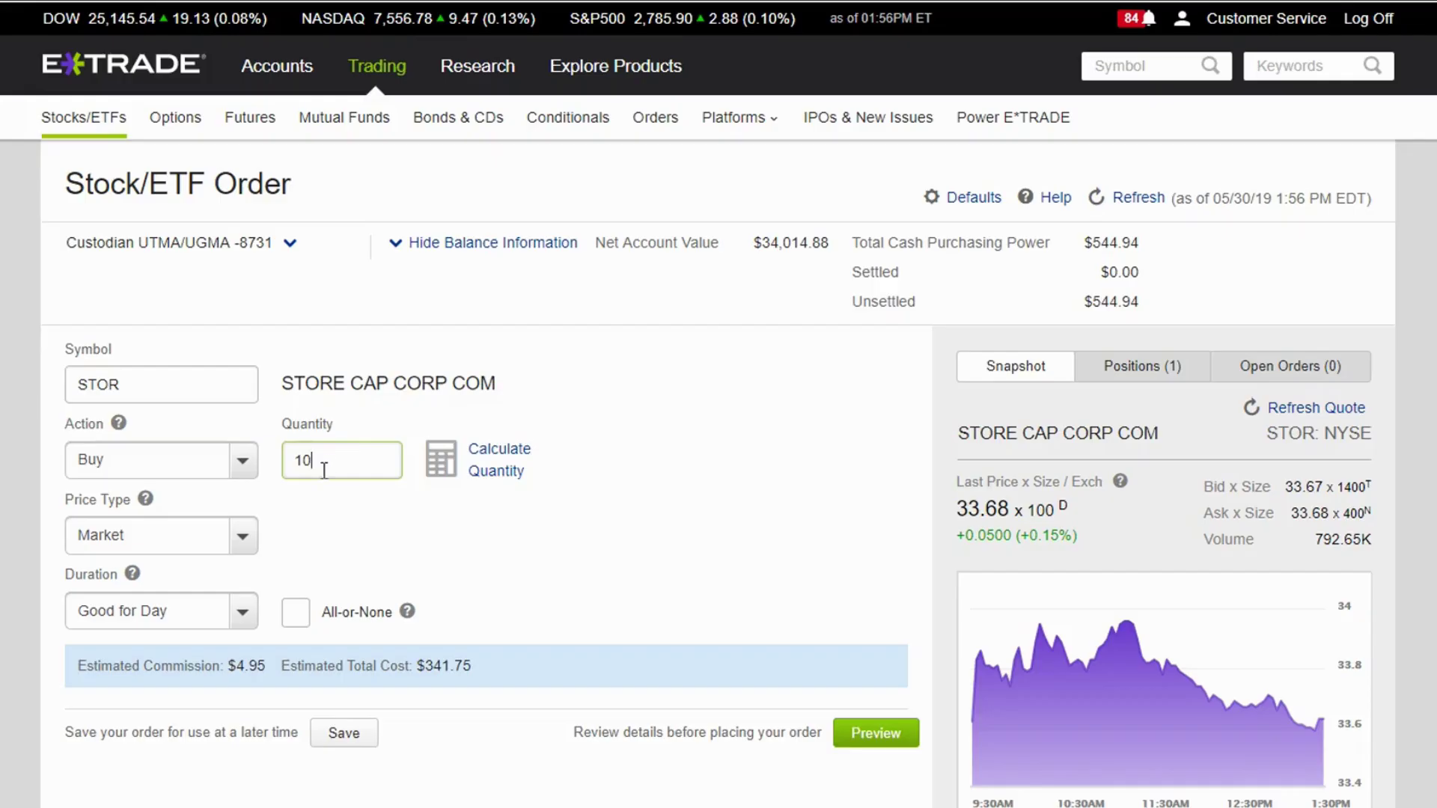
{"action": "left_click", "coordinate": [887, 733]}
{"action": "left_click", "coordinate": [834, 636]}
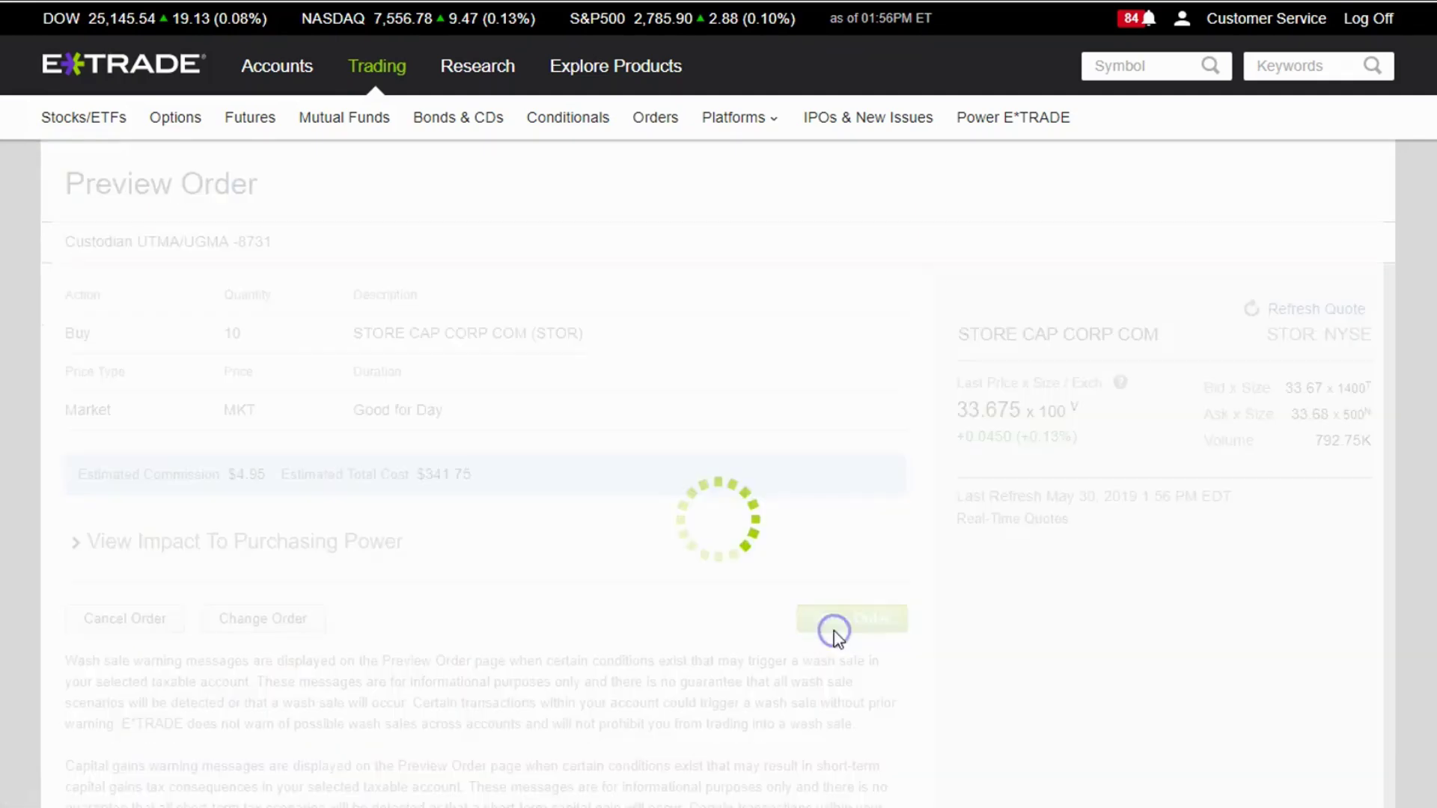
Step: Look up VOO and place a market buy order for 1 share of the Vanguard S&P 500 ETF
{"action": "left_click", "coordinate": [1097, 68]}
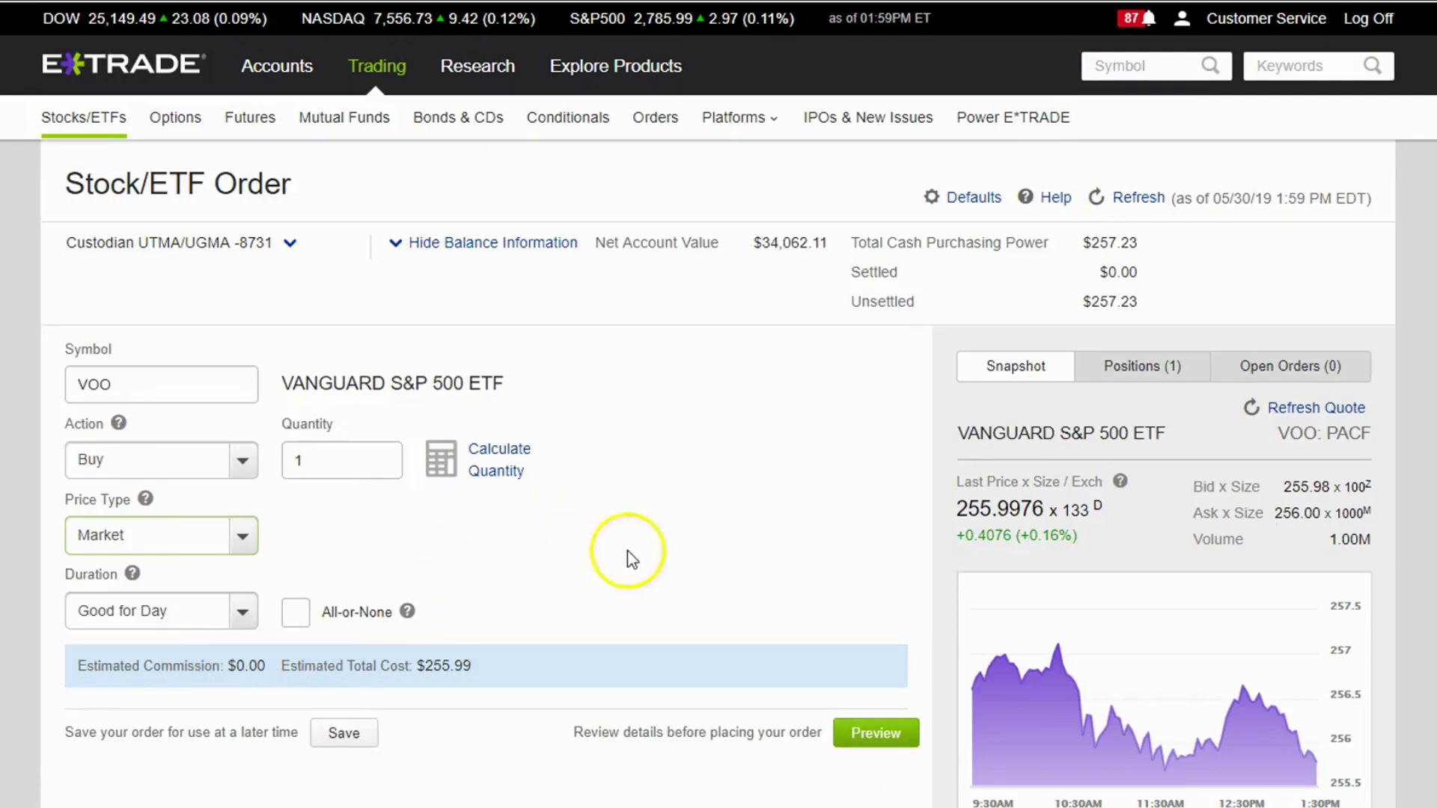
{"action": "left_click", "coordinate": [857, 727]}
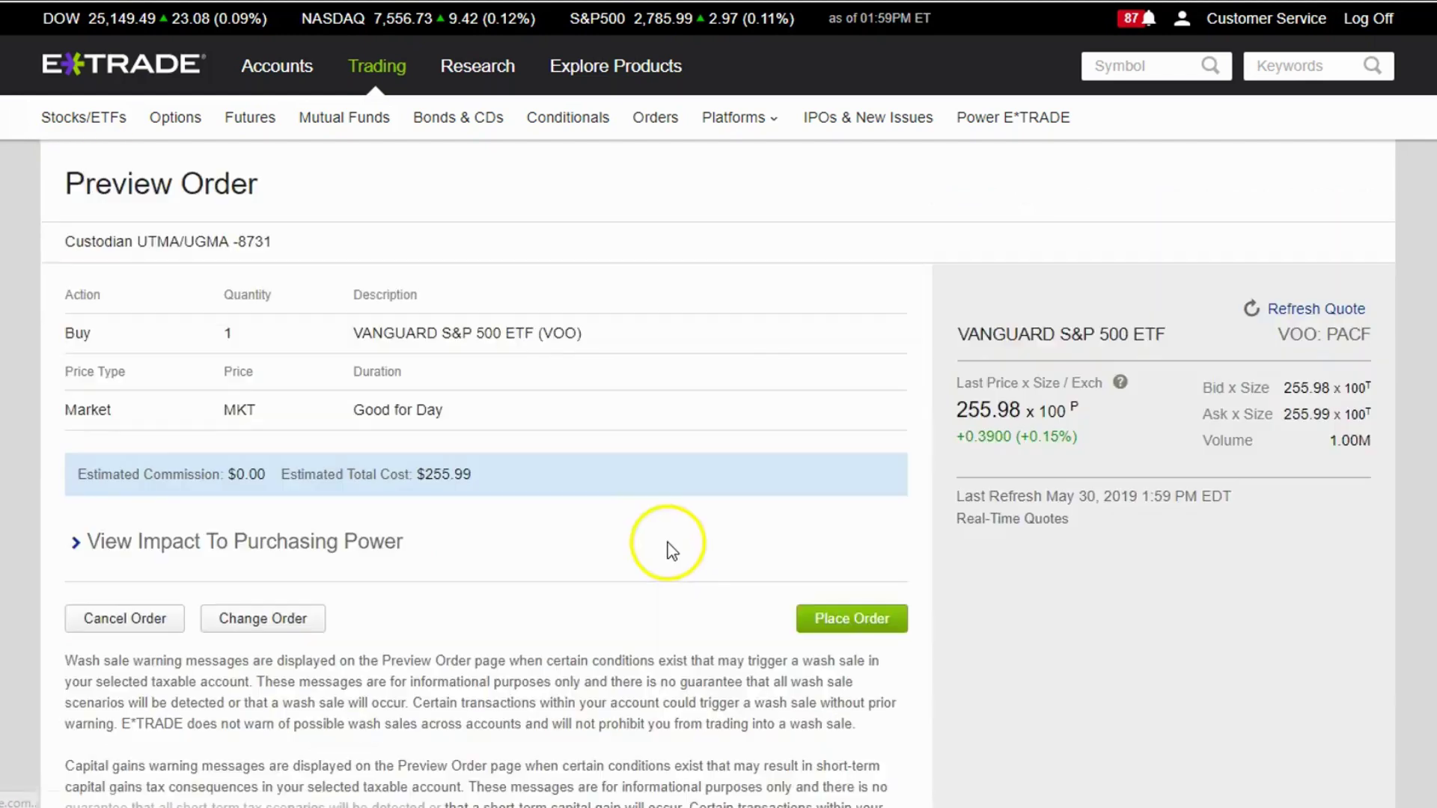
{"action": "left_click", "coordinate": [869, 618]}
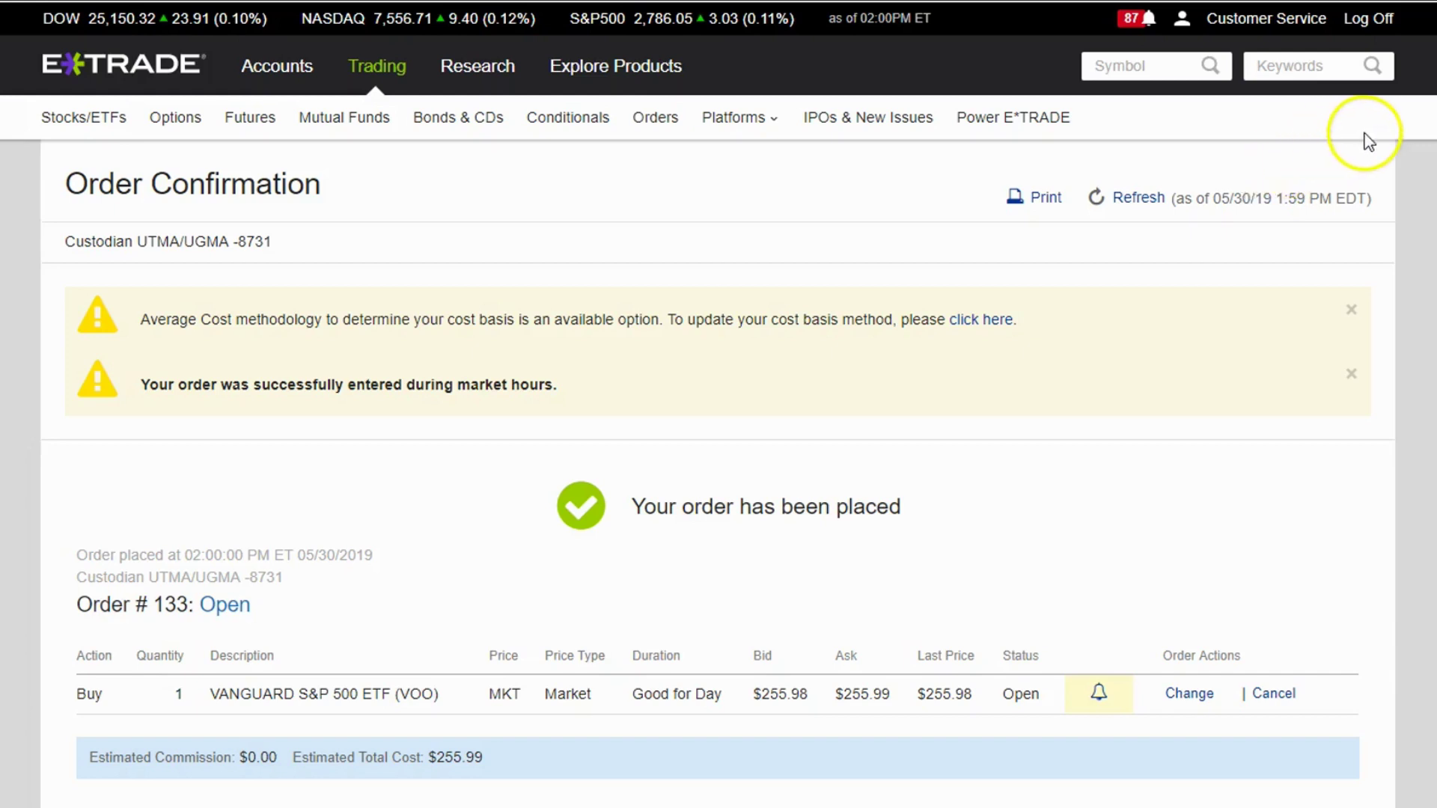
Step: Log off the custodian account and, in a Roth IRA mutual fund buy order, choose VANGUARD 500 INDEX ADMIRAL from the existing holdings
{"action": "left_click", "coordinate": [1368, 29]}
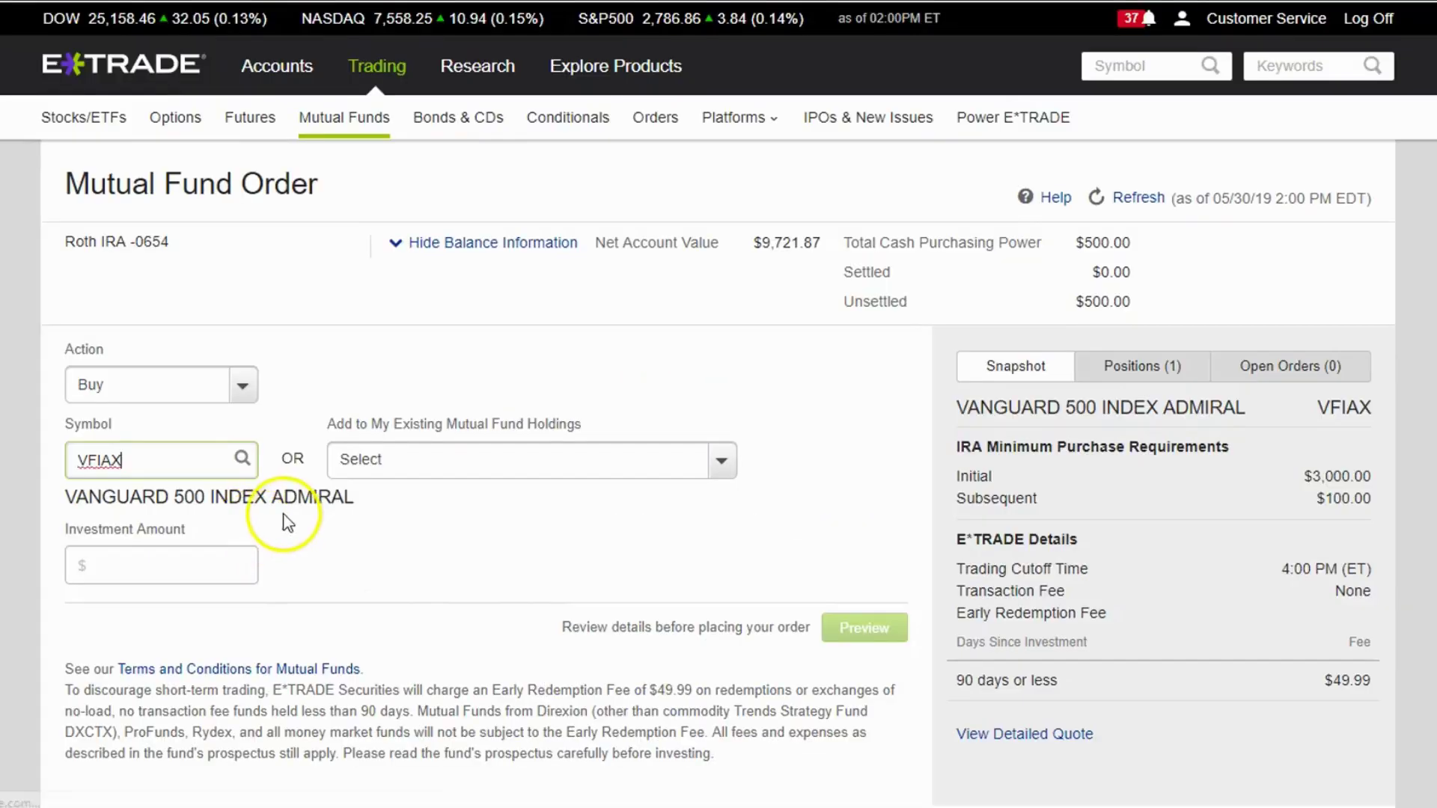
{"action": "left_click", "coordinate": [366, 453]}
{"action": "left_click", "coordinate": [375, 528]}
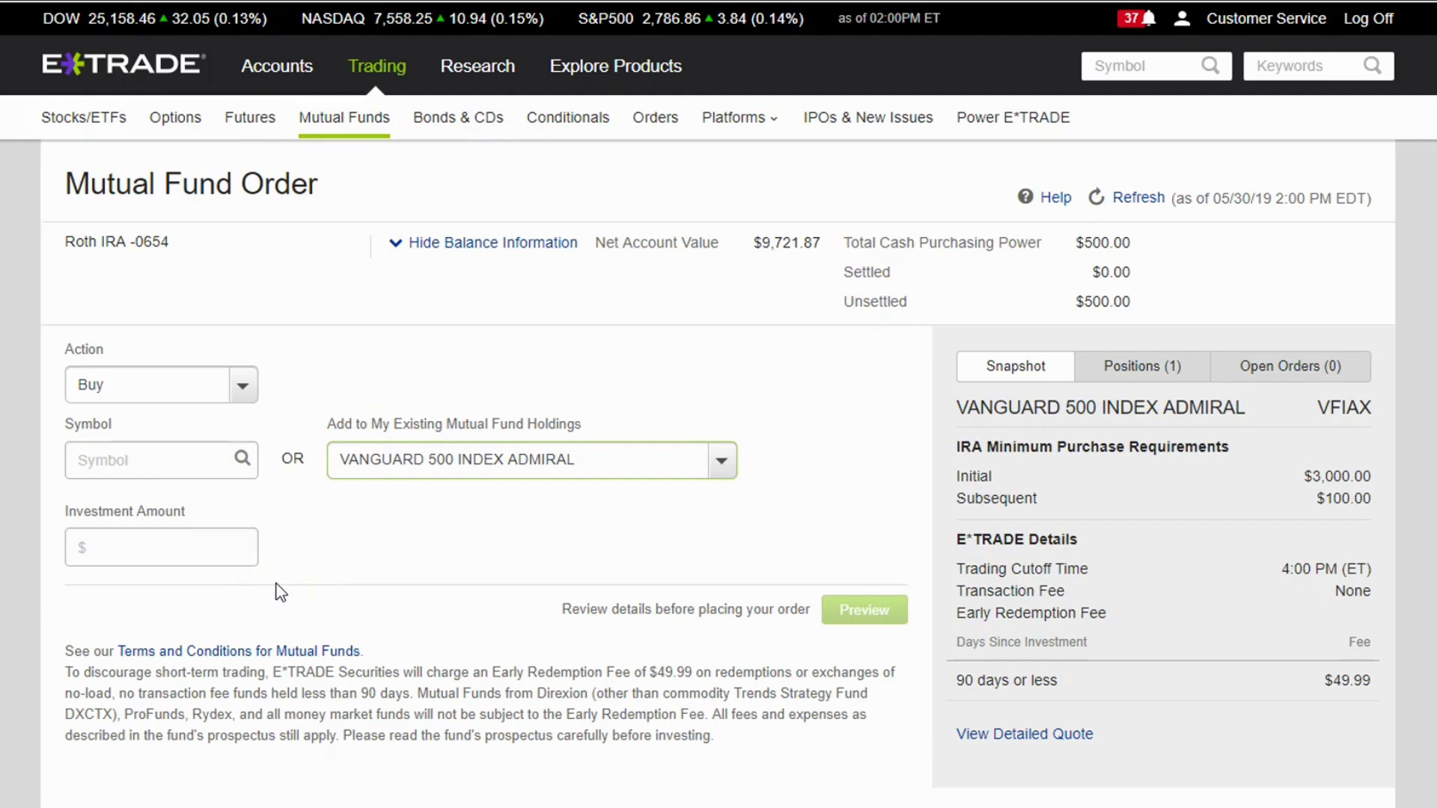
Step: Set the VFIAX order's investment amount to $500, and preview and place the mutual fund order
{"action": "left_click", "coordinate": [207, 555]}
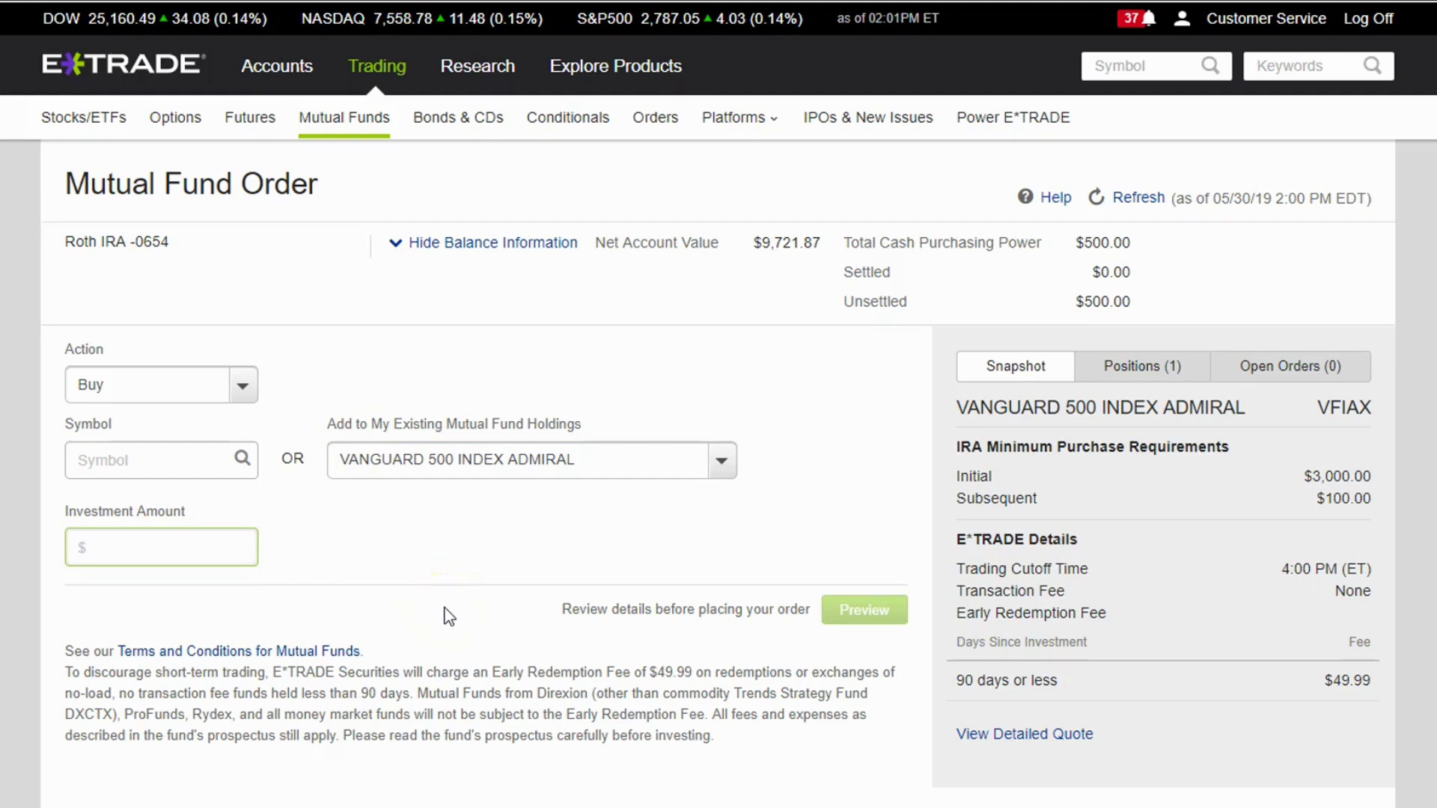
{"action": "type", "text": "500"}
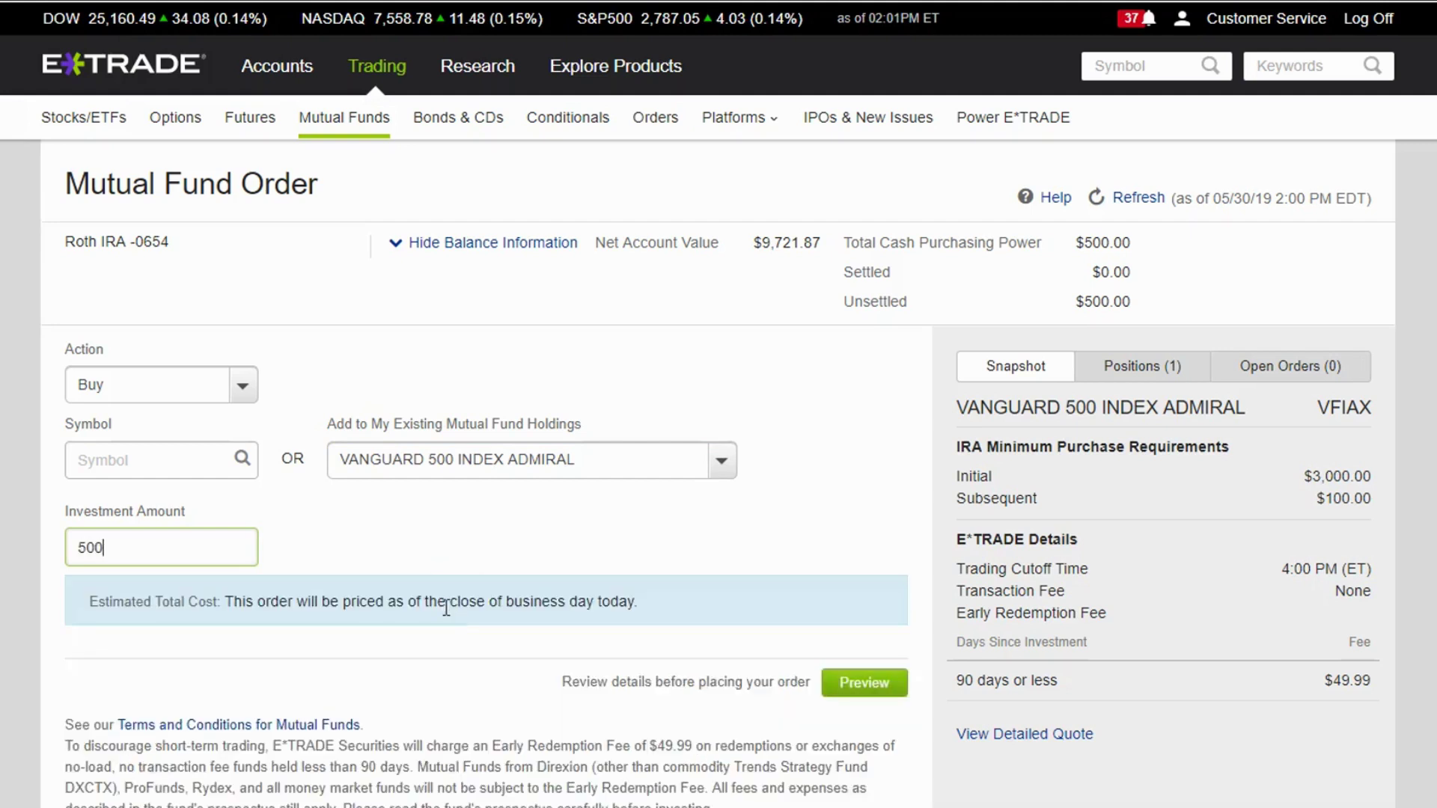
{"action": "left_click", "coordinate": [449, 606]}
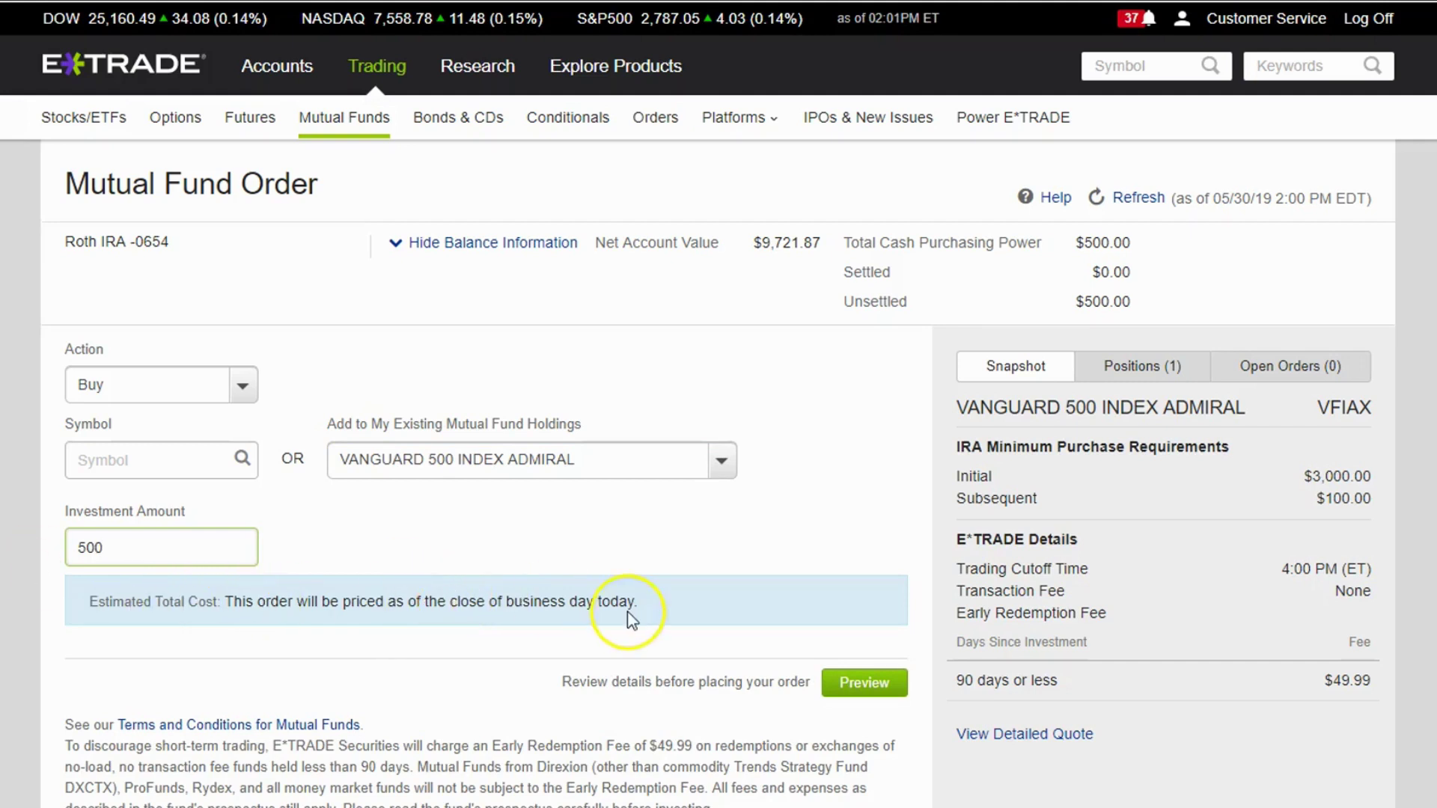
{"action": "left_click", "coordinate": [860, 681]}
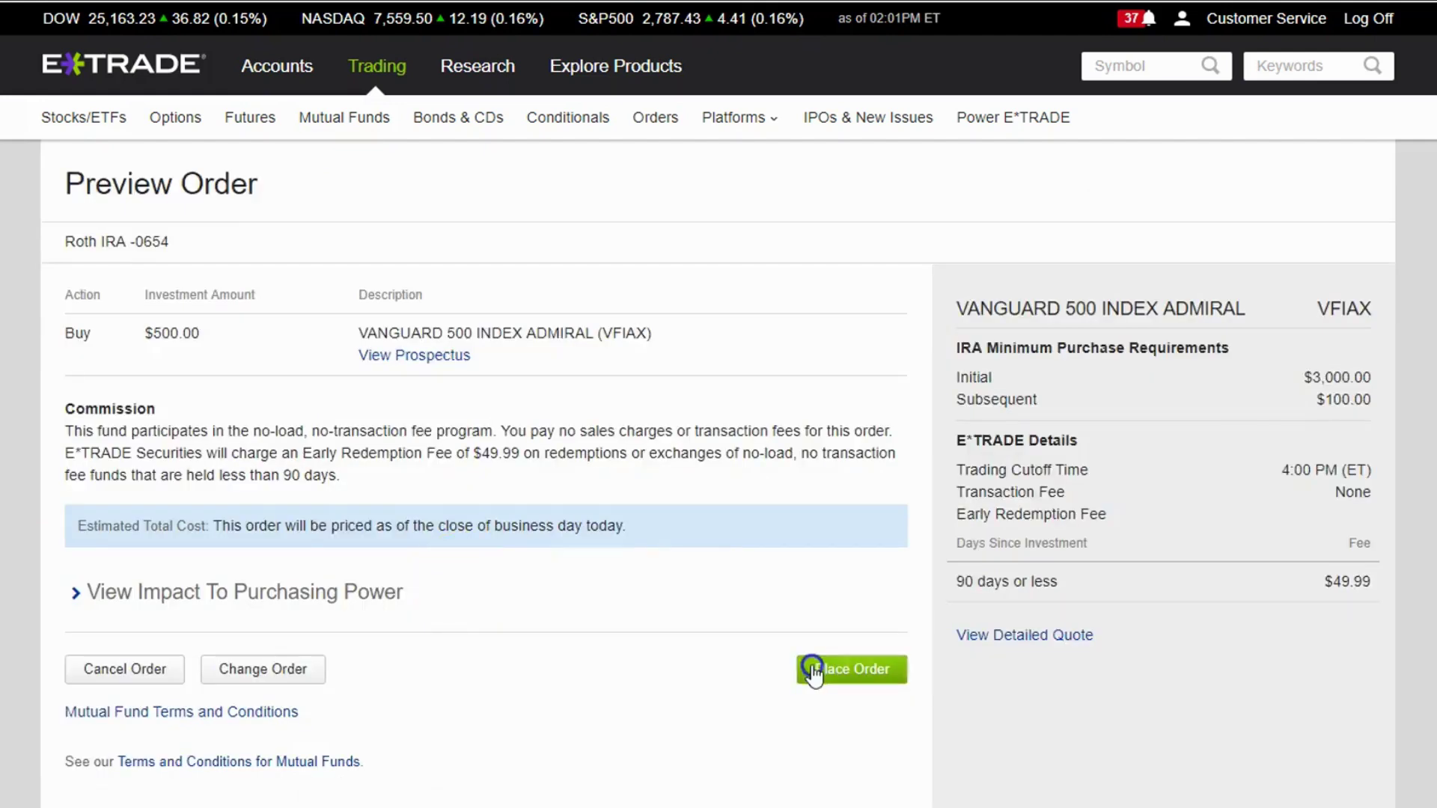
{"action": "left_click", "coordinate": [813, 670]}
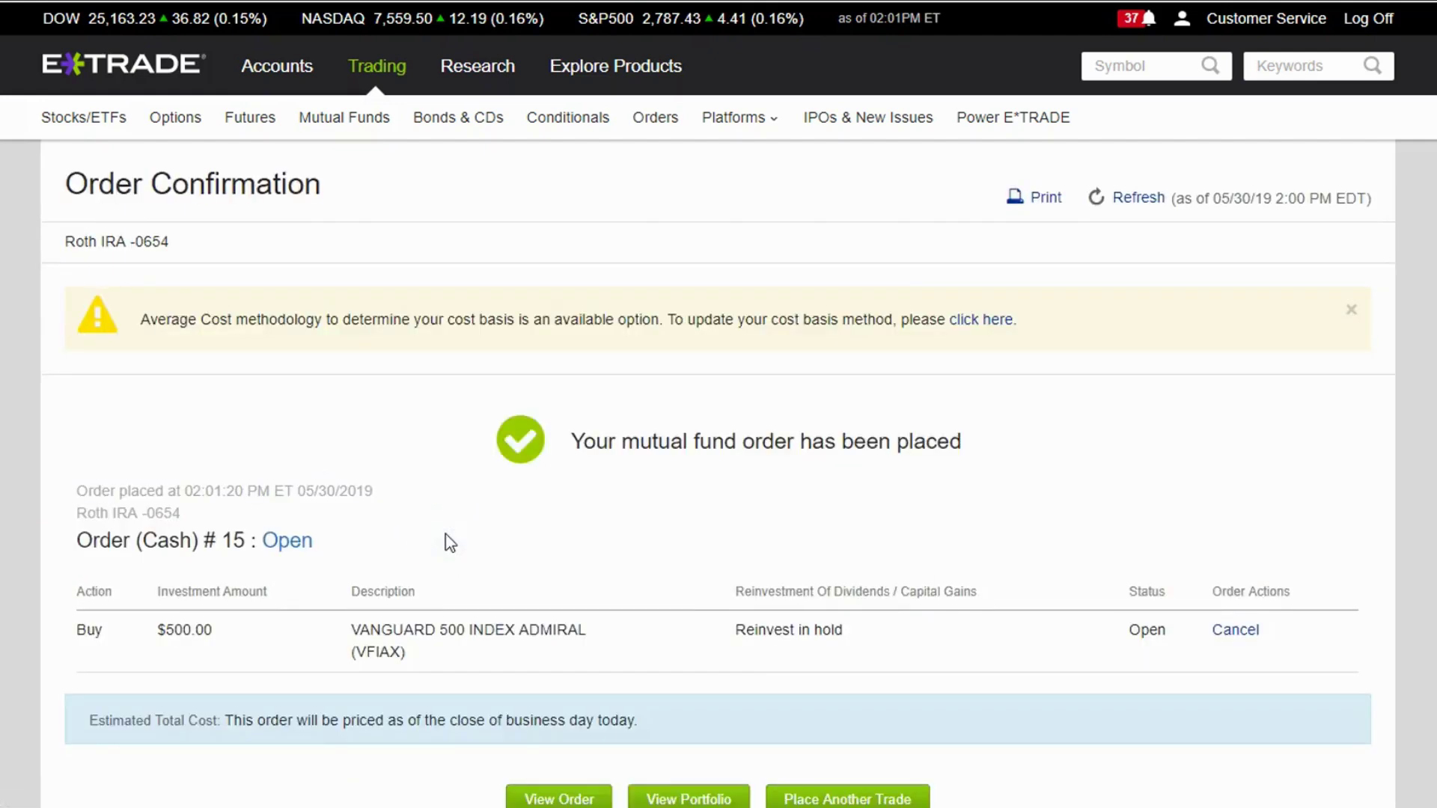